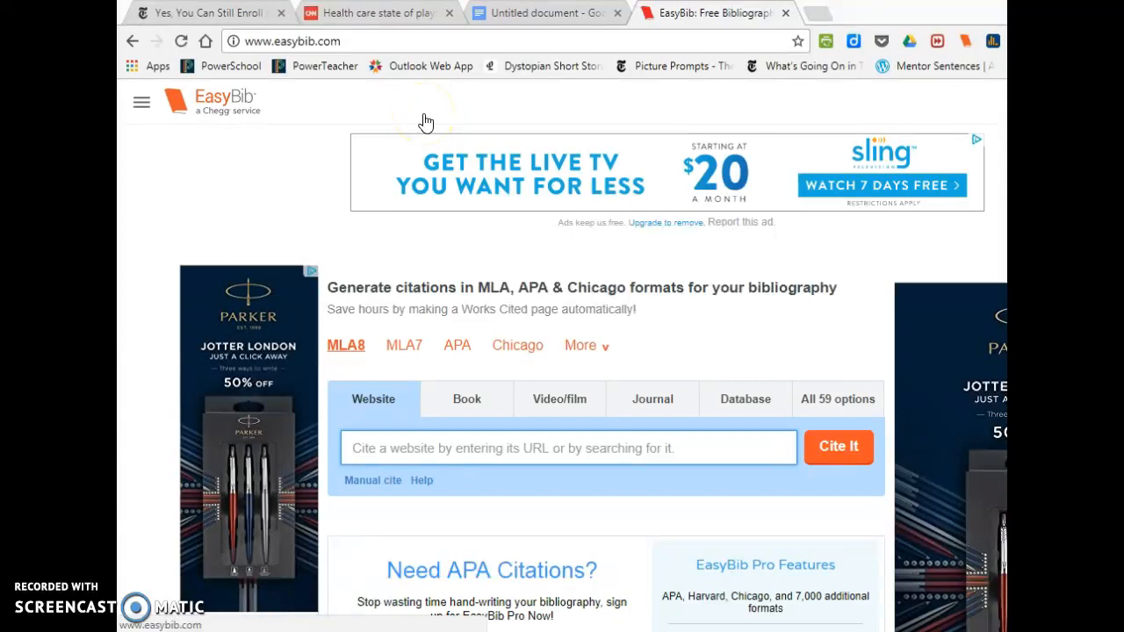
# Step: Delete the stray text "ea" from the untitled Google Docs document and return to the EasyBib page
pyautogui.click(518, 12)
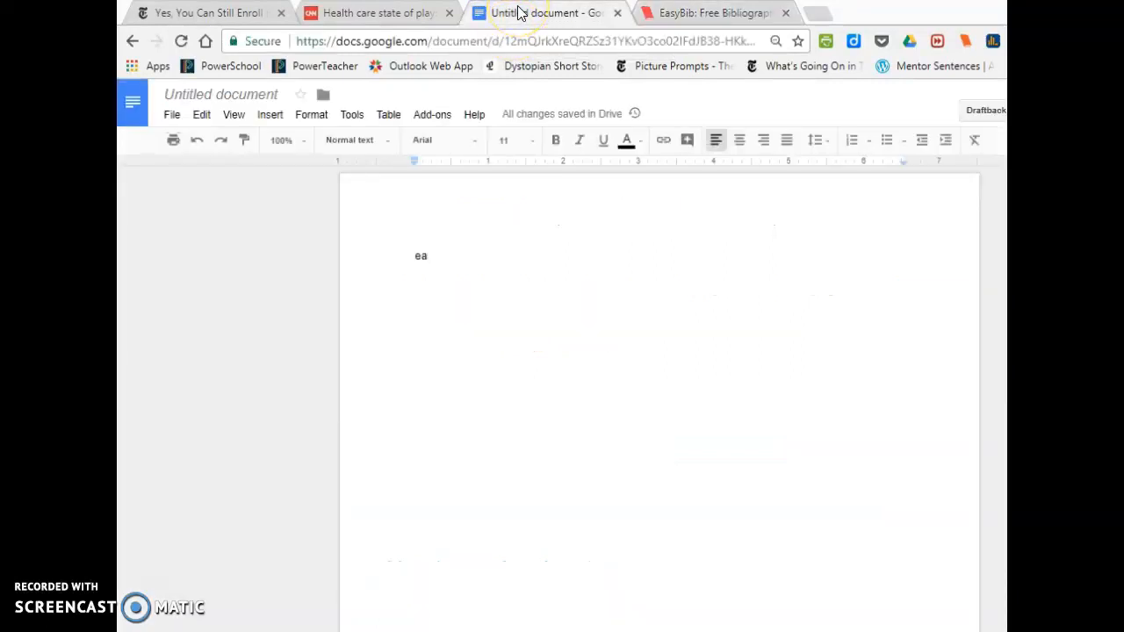
pyautogui.press('BackSpace')
pyautogui.press('BackSpace')
pyautogui.click(712, 10)
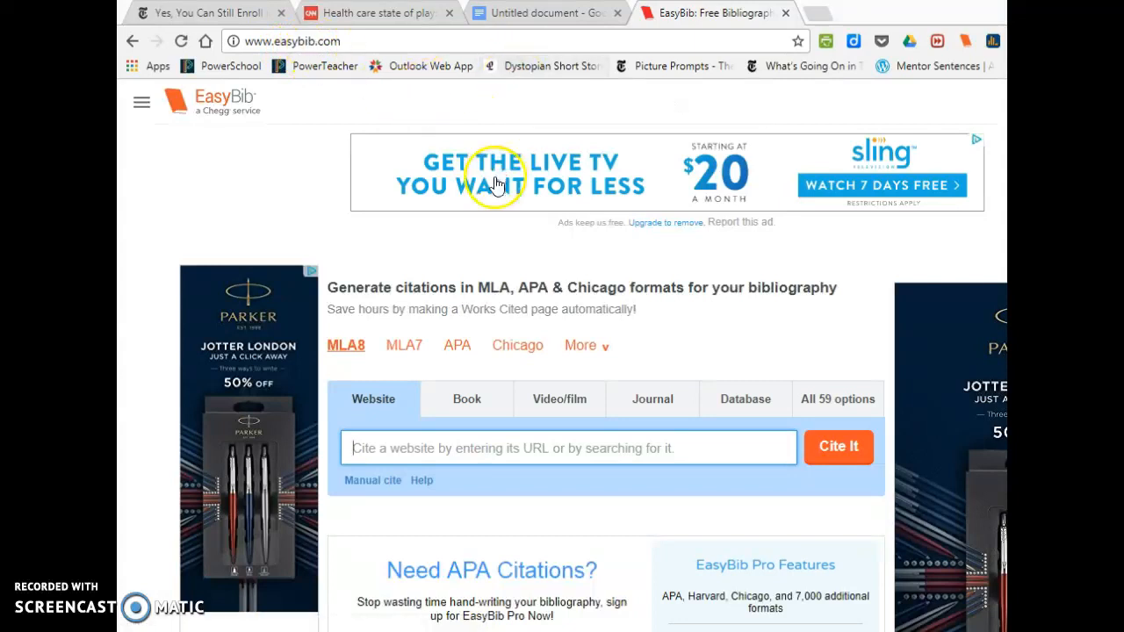
# Step: Copy the New York Times Obamacare enrollment article's URL and submit it in EasyBib as an MLA8 website citation
pyautogui.scroll(-2, 523, 306)
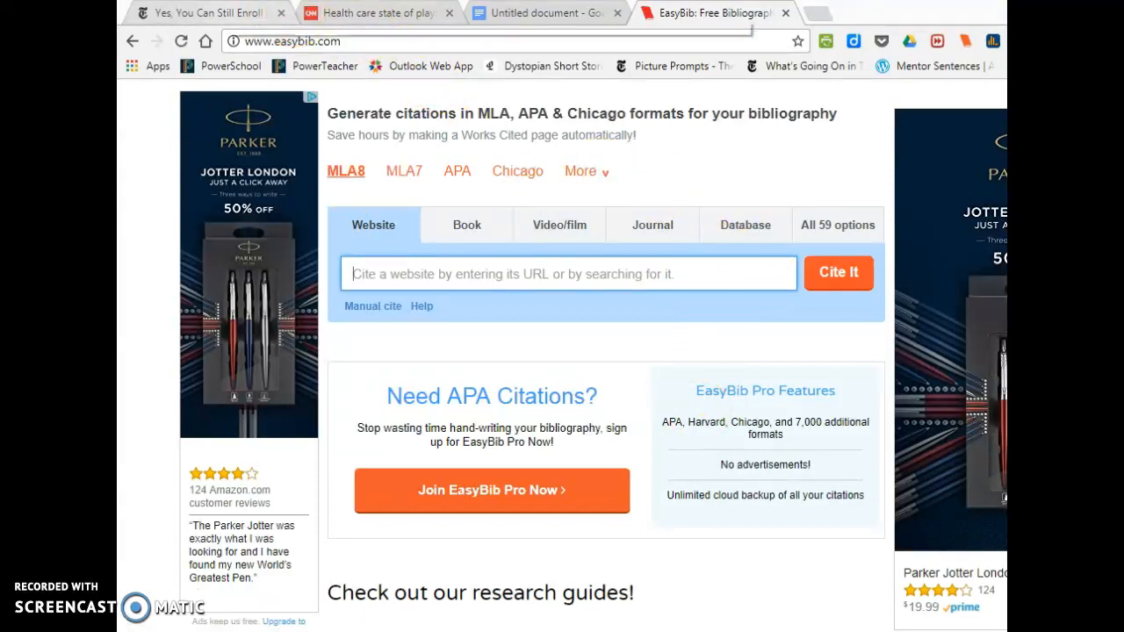
pyautogui.click(209, 13)
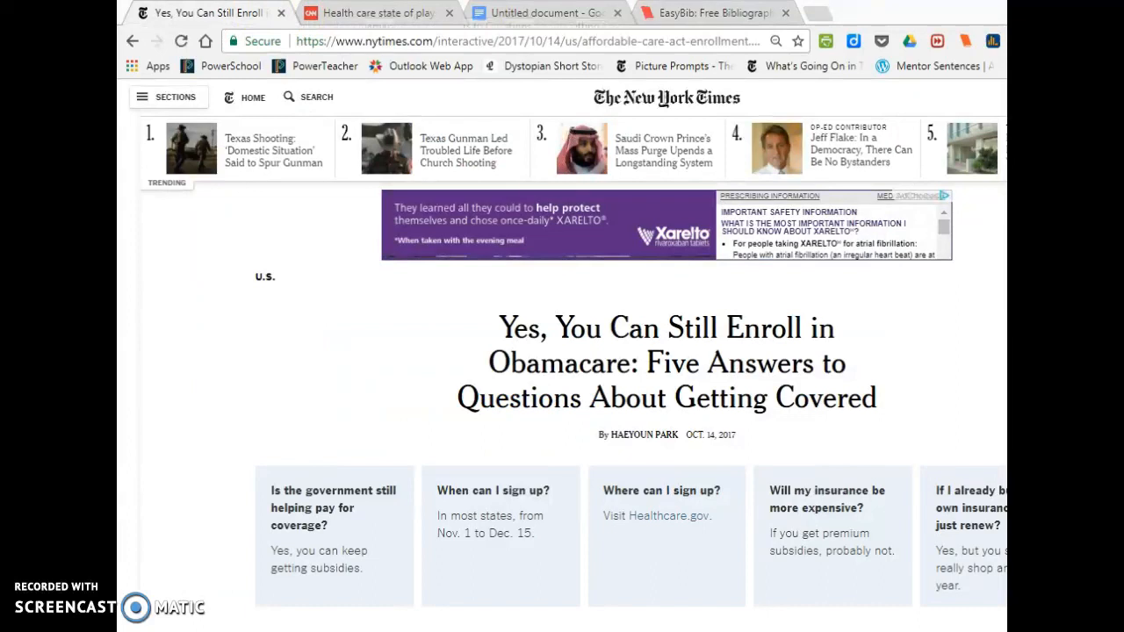
pyautogui.click(399, 41)
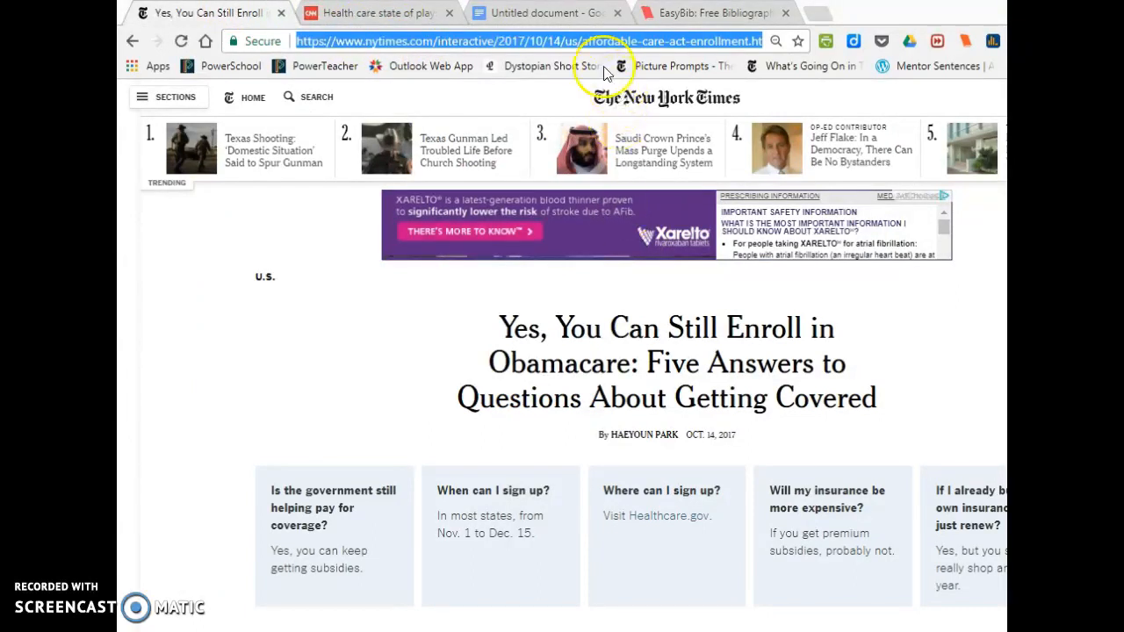
pyautogui.click(702, 13)
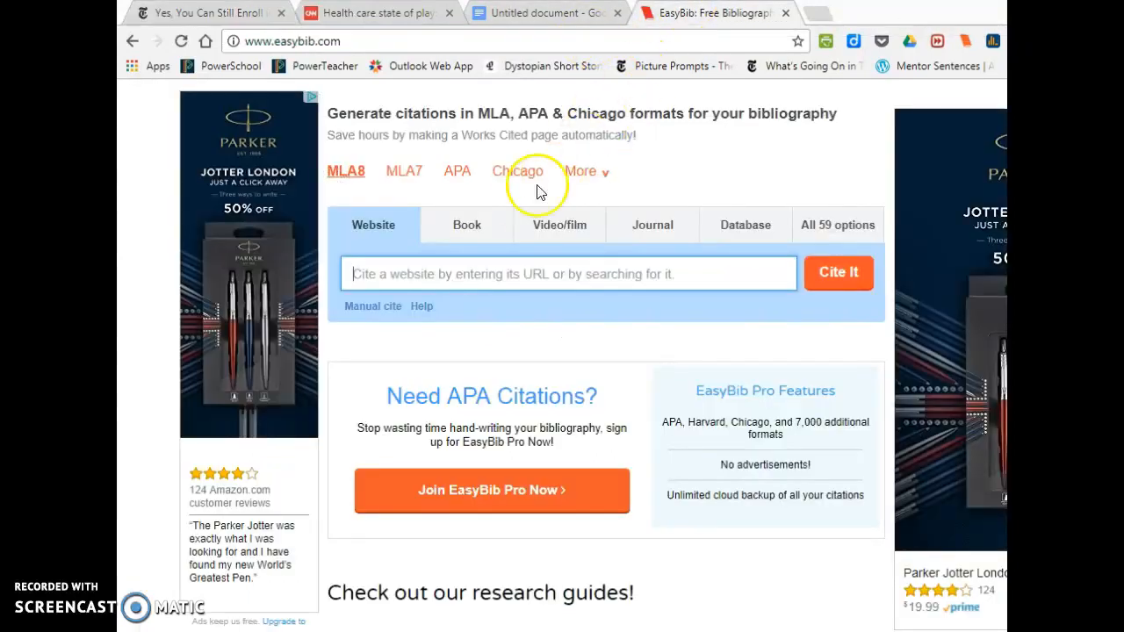
pyautogui.click(497, 272)
pyautogui.write('https://www.nytimes.com/interactive/2017/10/14/us/affordable-care-act-enrollment.html')
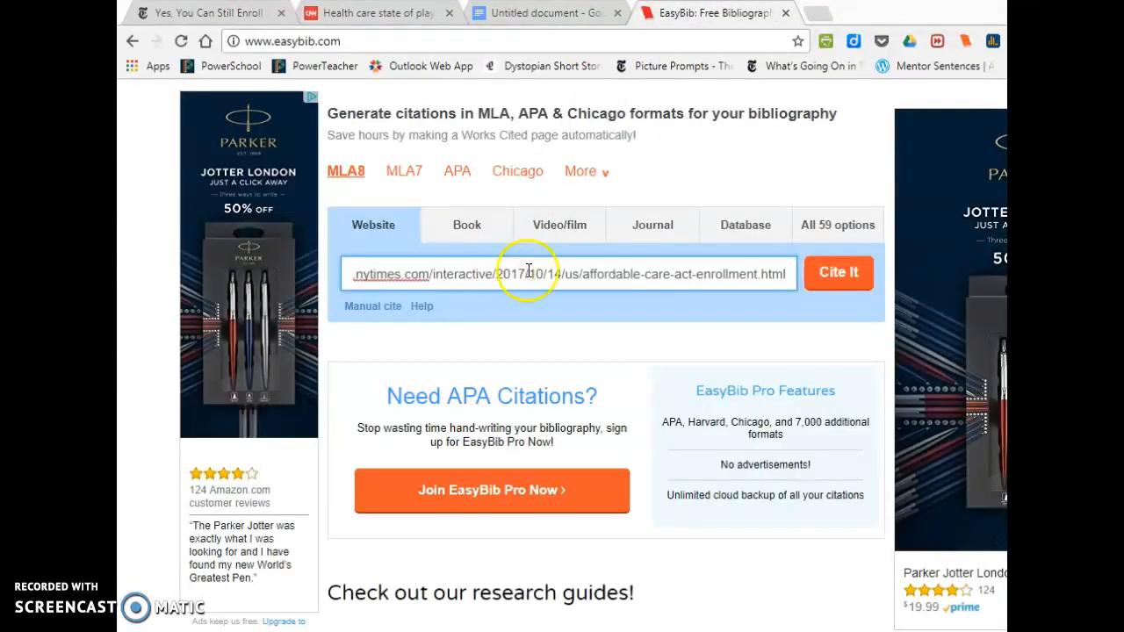
pyautogui.click(836, 273)
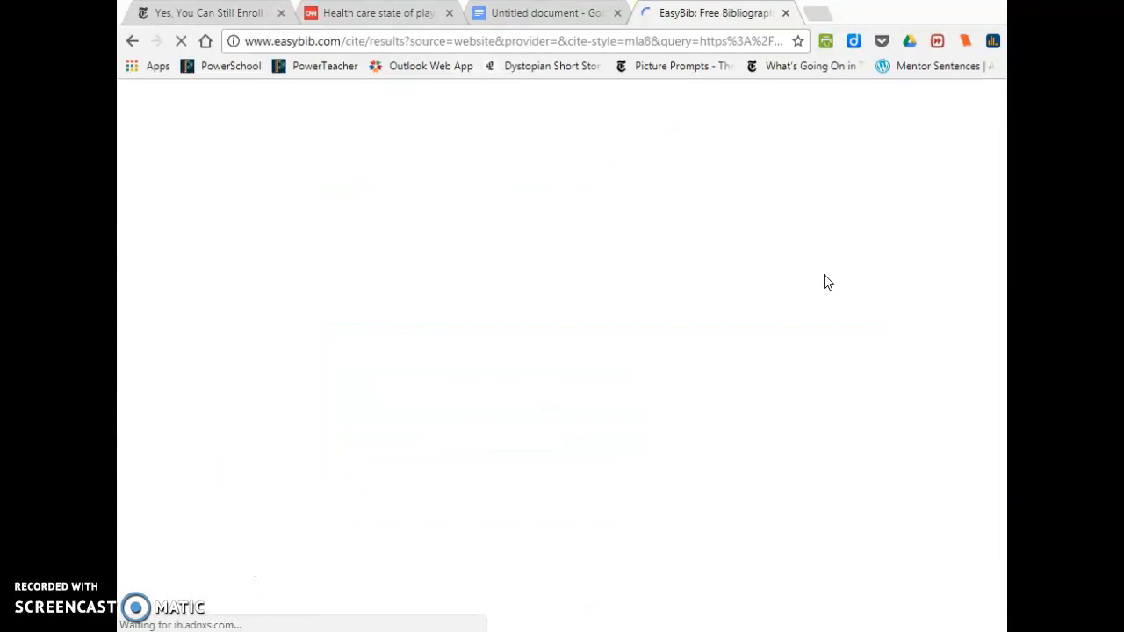
# Step: Choose the New York Times search result to cite, review the source details found and continue to the final step
pyautogui.click(607, 318)
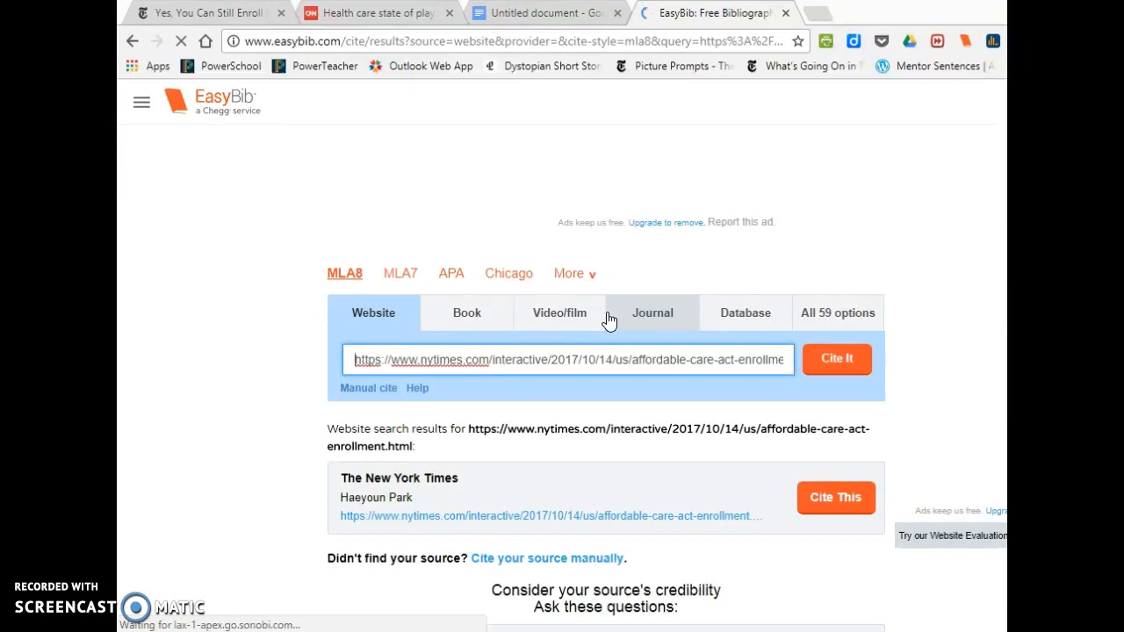
pyautogui.scroll(-1, 557, 380)
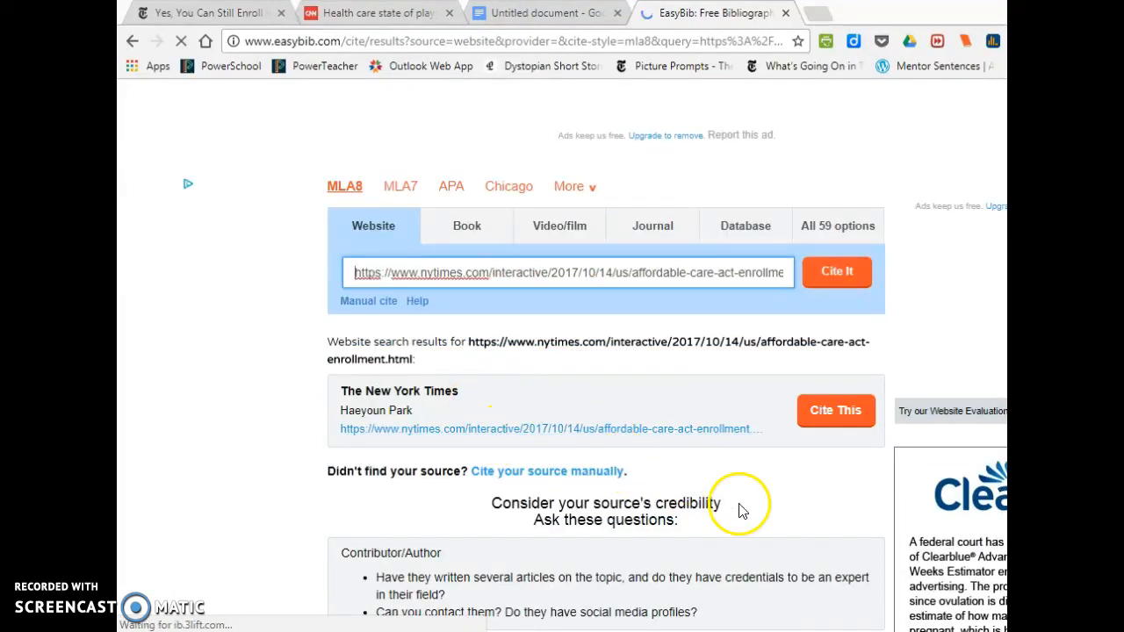
pyautogui.scroll(-1, 782, 505)
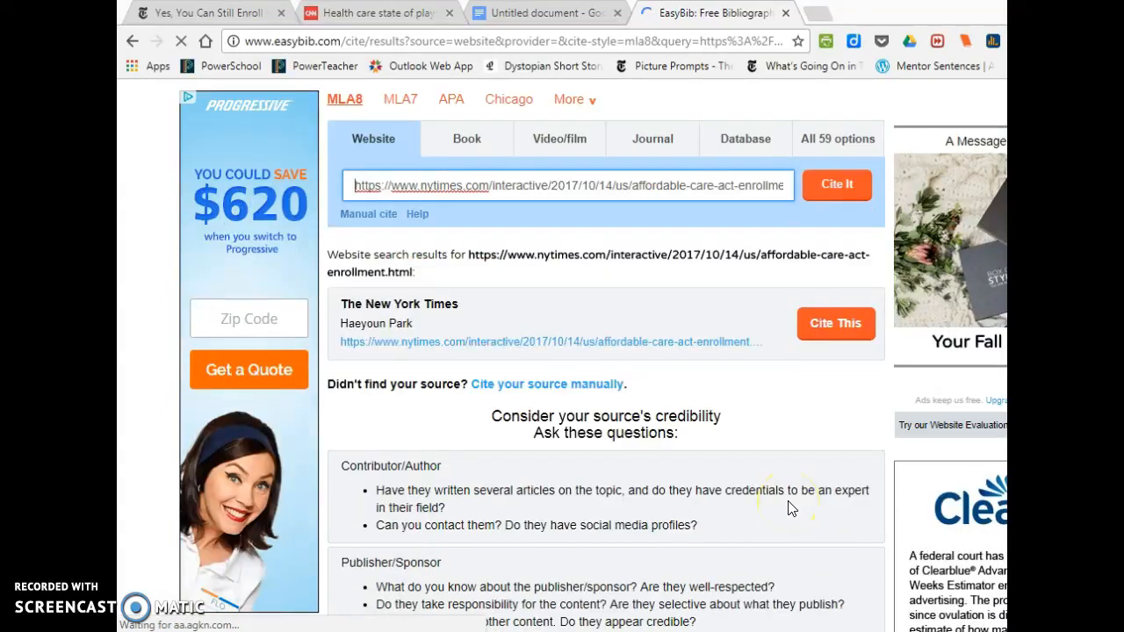
pyautogui.click(836, 339)
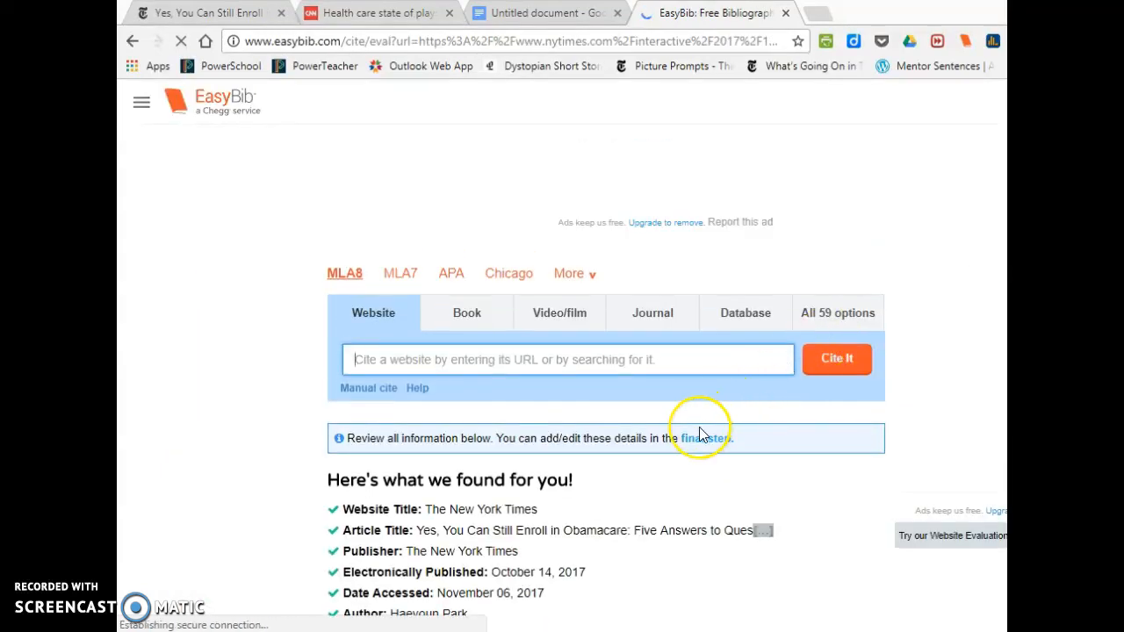
pyautogui.scroll(-1, 702, 435)
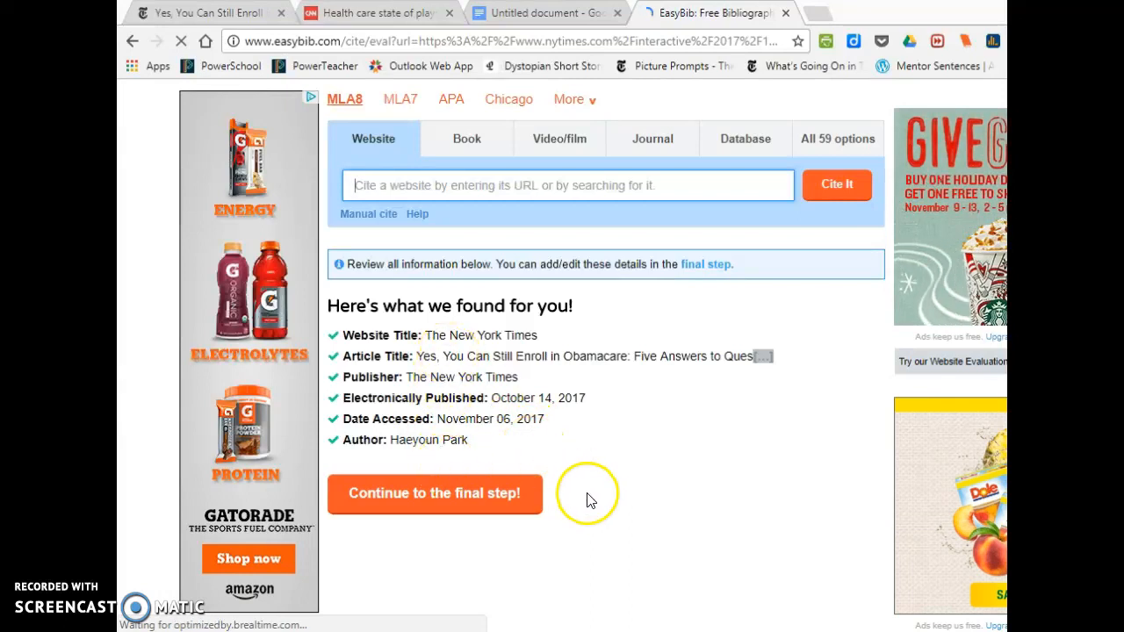
pyautogui.click(457, 505)
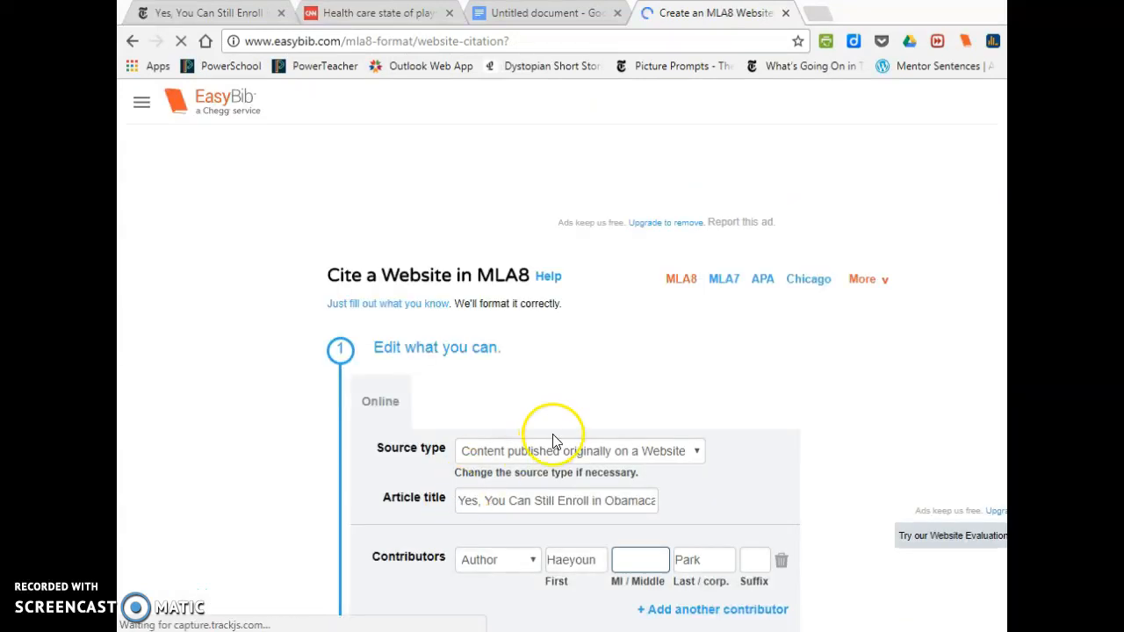
# Step: Review the prefilled title, contributor and publication fields, and create the MLA8 citation without changing them
pyautogui.scroll(-2, 619, 374)
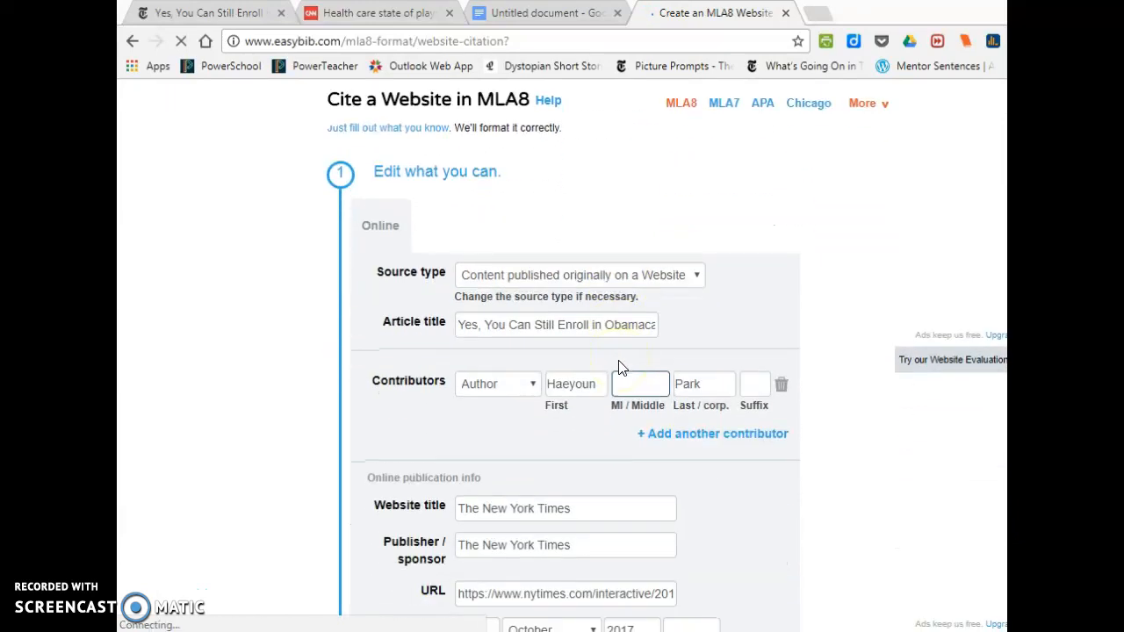
pyautogui.scroll(-1, 618, 363)
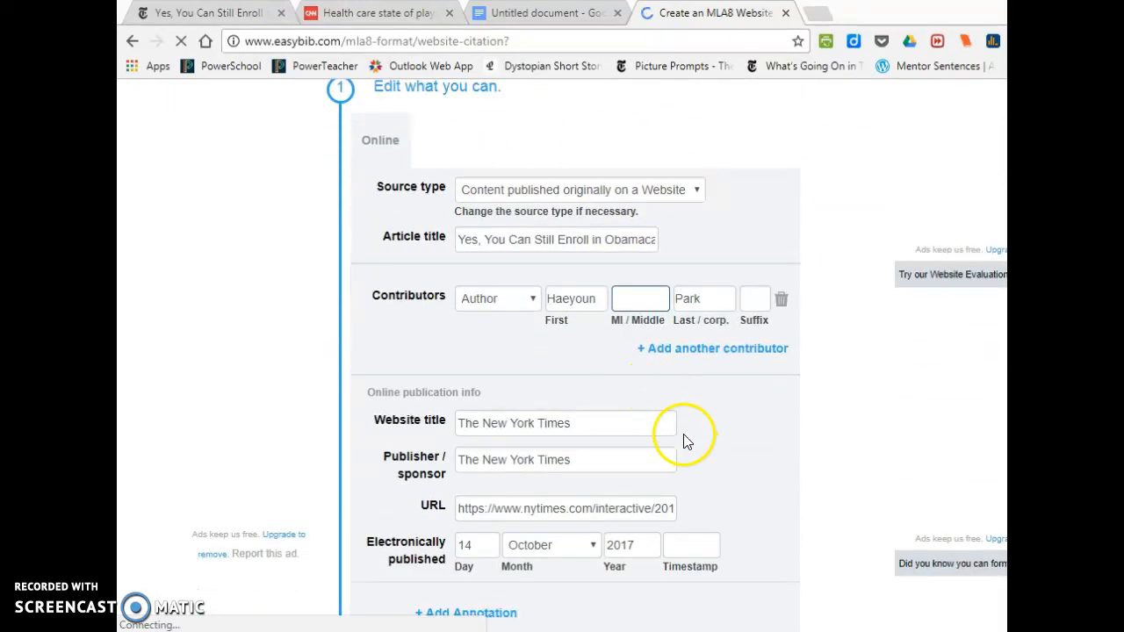
pyautogui.scroll(-1, 686, 436)
pyautogui.scroll(-3, 685, 435)
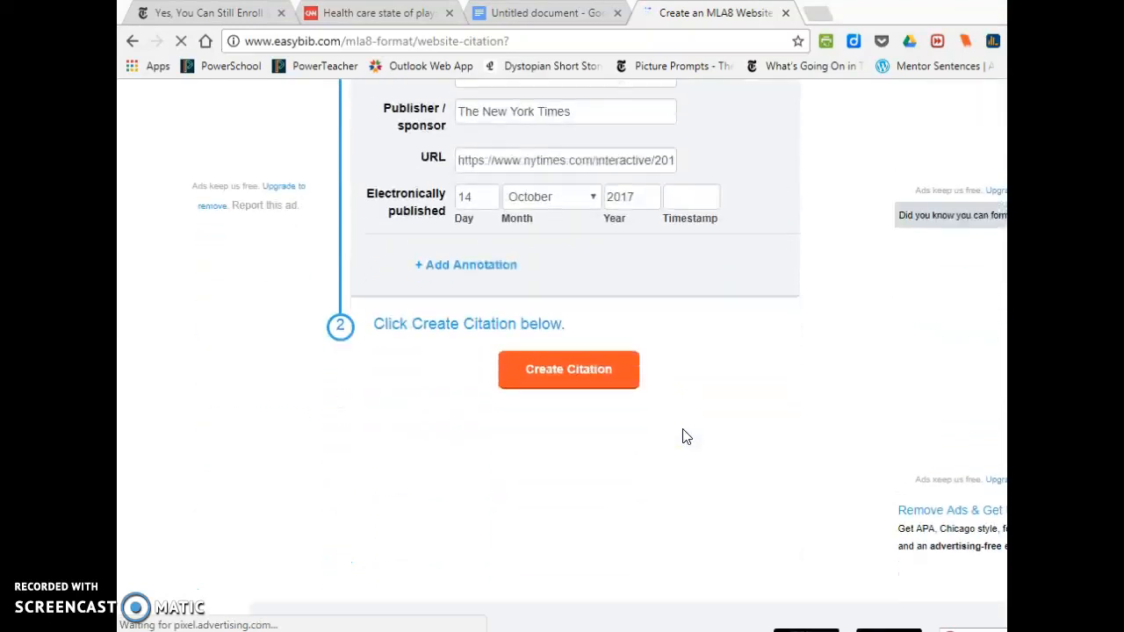
pyautogui.scroll(1, 686, 436)
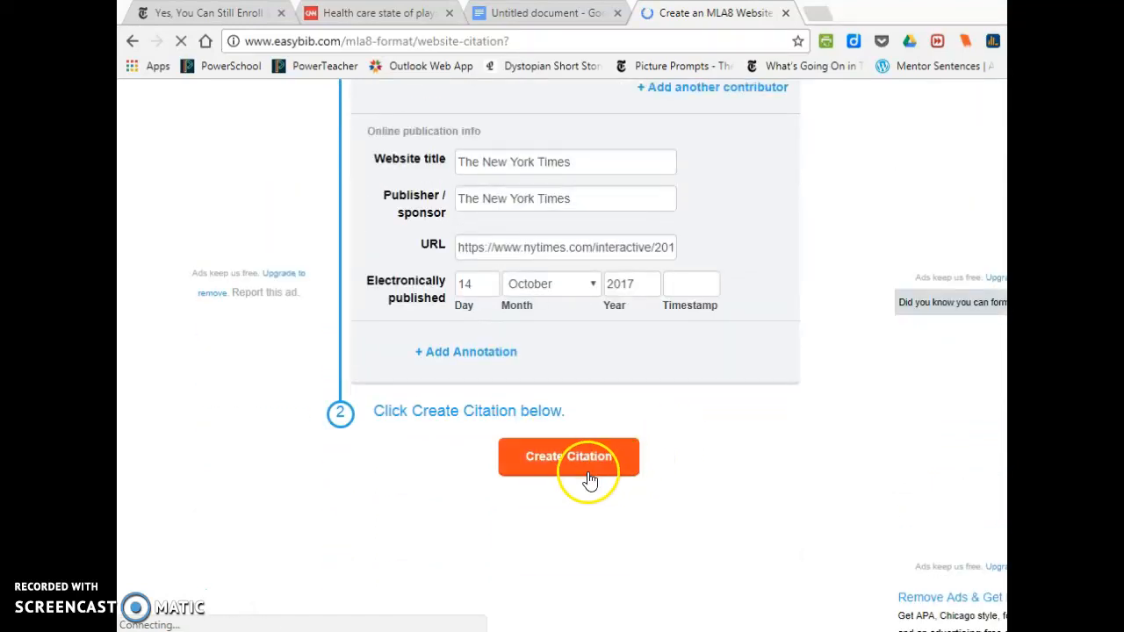
pyautogui.scroll(3, 740, 447)
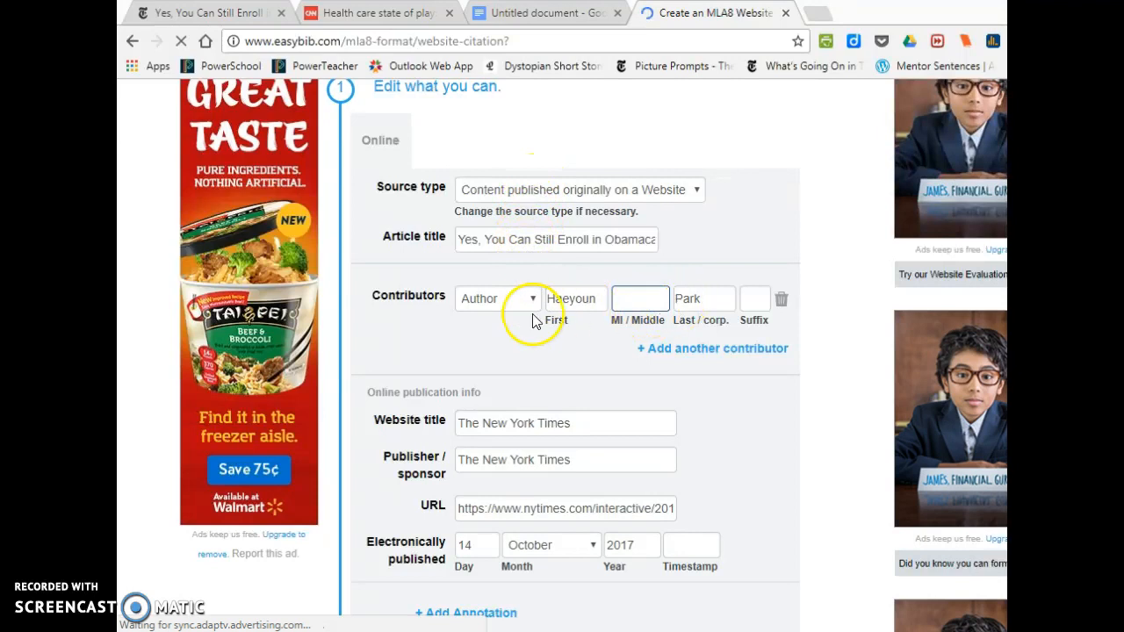
pyautogui.scroll(-4, 797, 471)
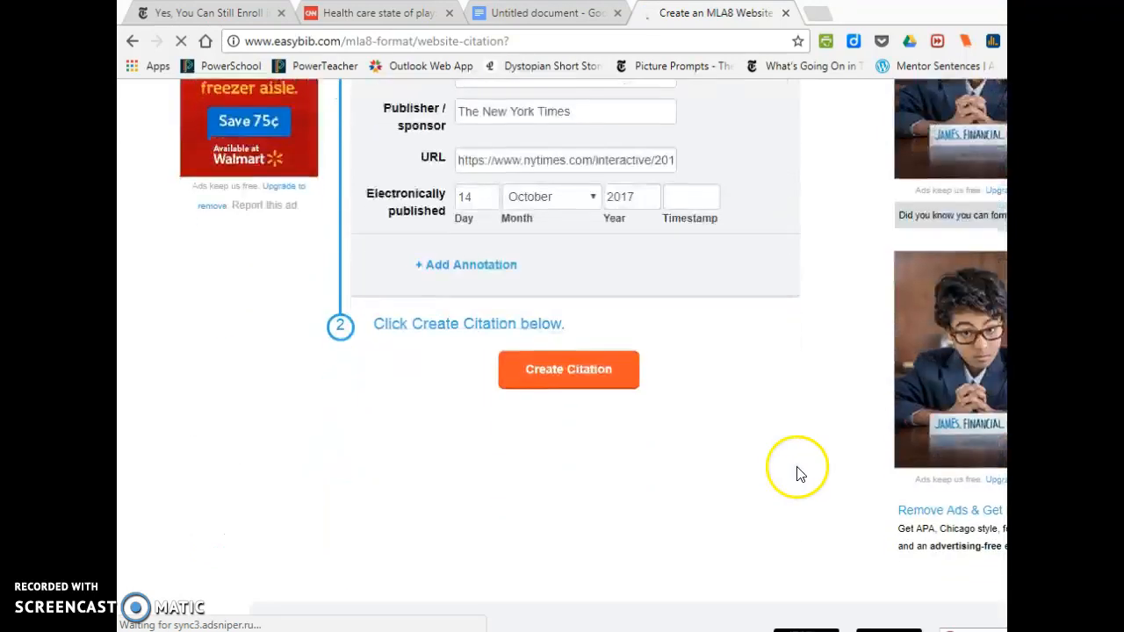
pyautogui.click(572, 385)
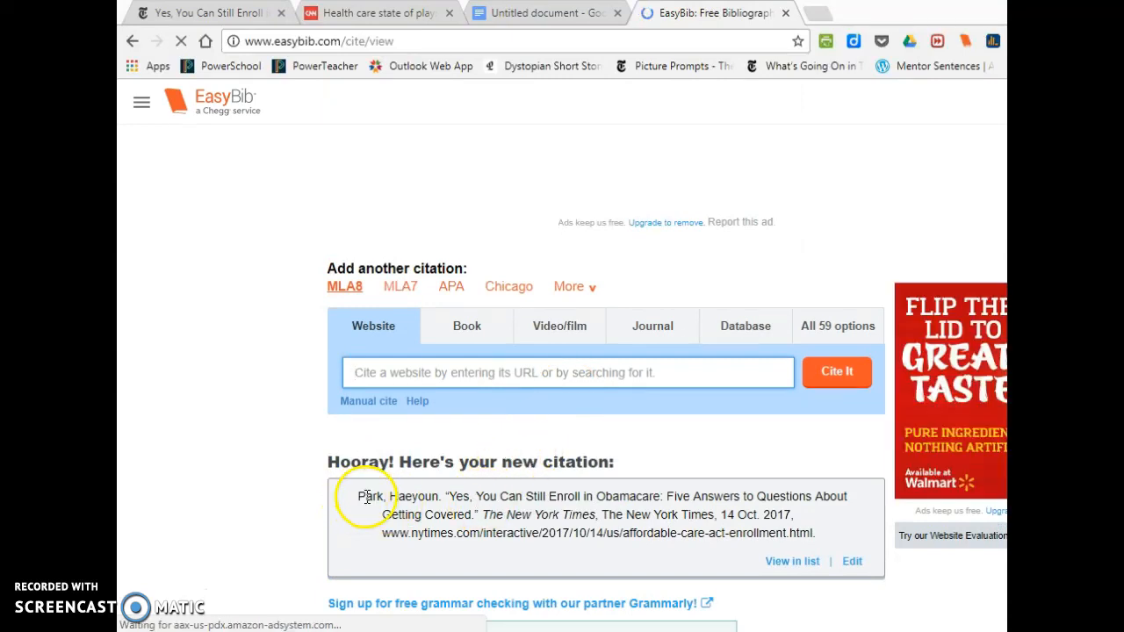
# Step: Copy the whole new citation and paste it into the untitled Google Docs document
pyautogui.moveTo(359, 497); pyautogui.dragTo(835, 537)
pyautogui.hotkey('ctrl', 'c')
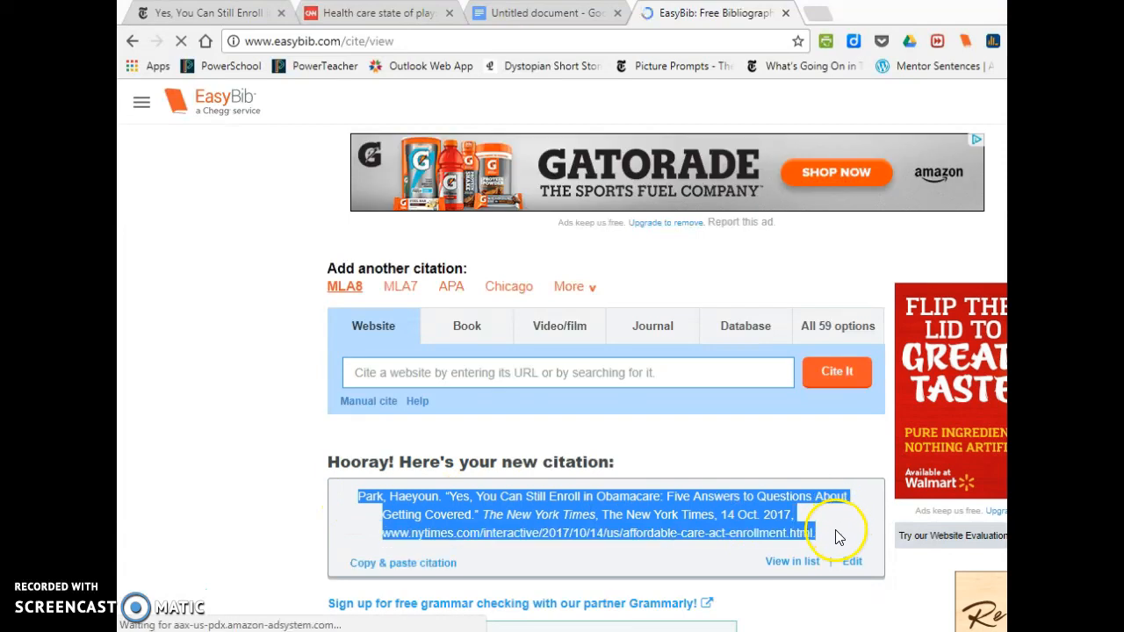
pyautogui.click(543, 12)
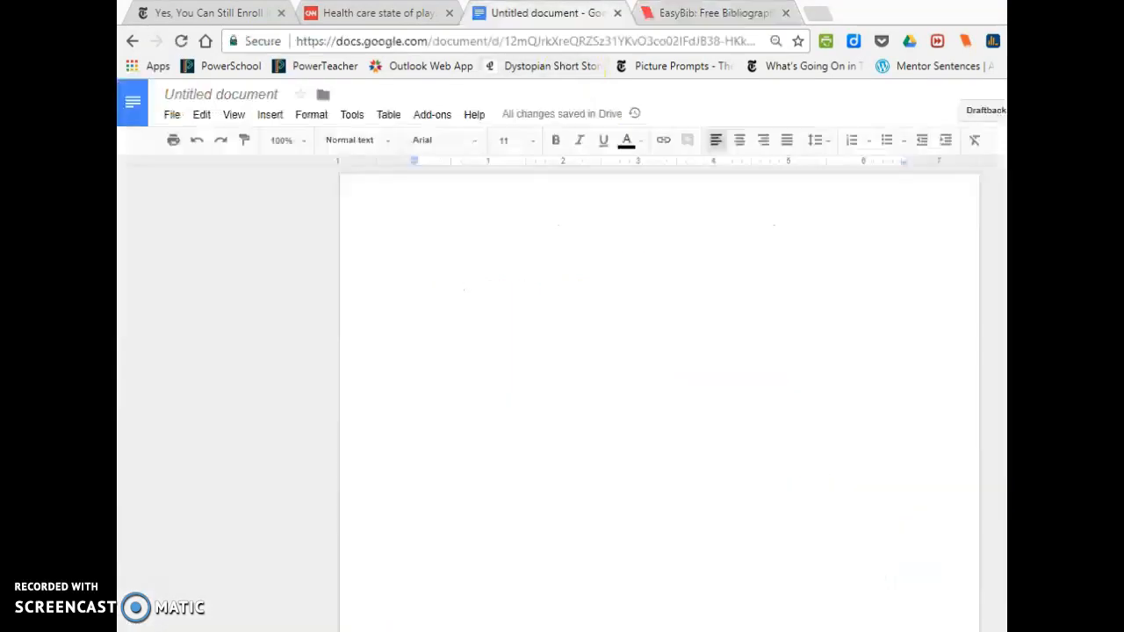
pyautogui.hotkey('ctrl', 'v')
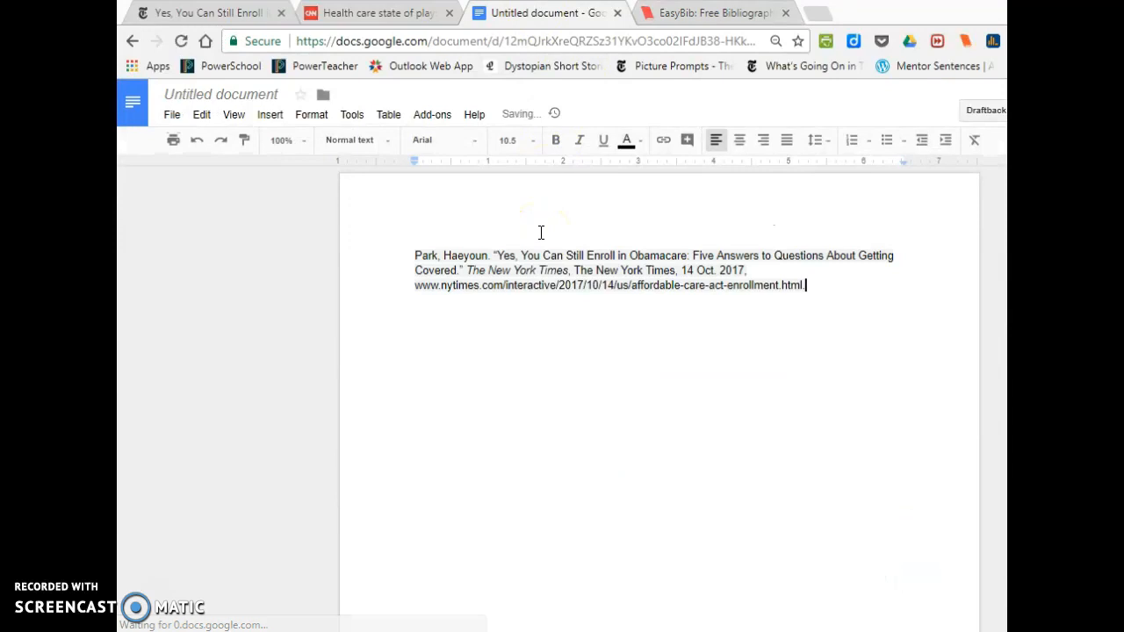
# Step: Add a centered, bold, underlined heading "Works Cited" above the citation, followed by a blank line
pyautogui.click(748, 388)
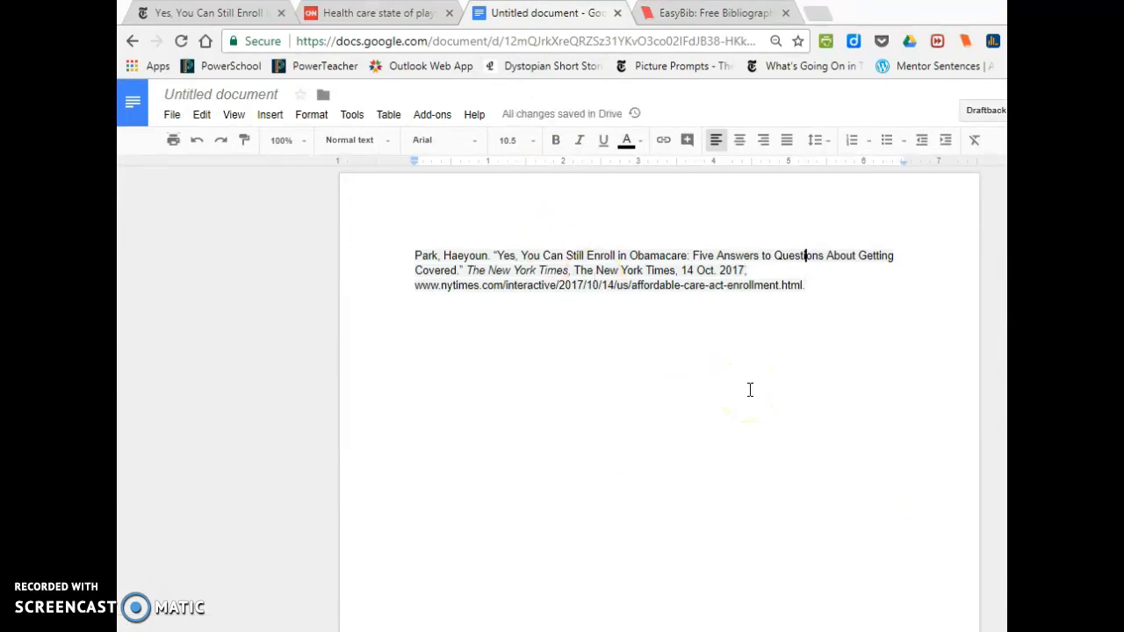
pyautogui.press('Return')
pyautogui.press('Up')
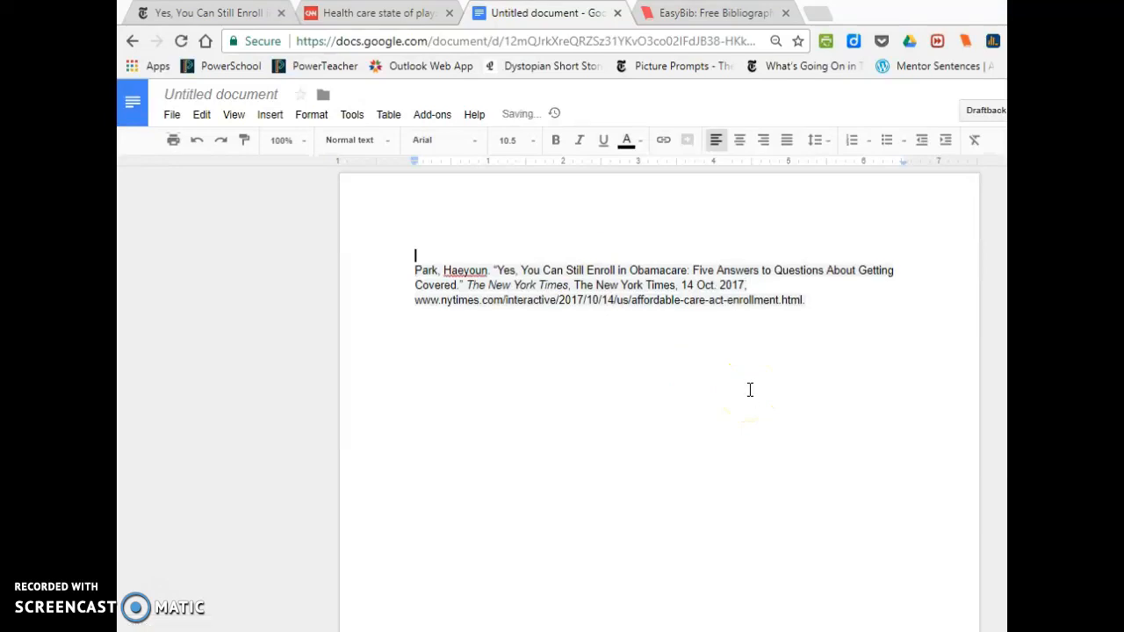
pyautogui.click(740, 143)
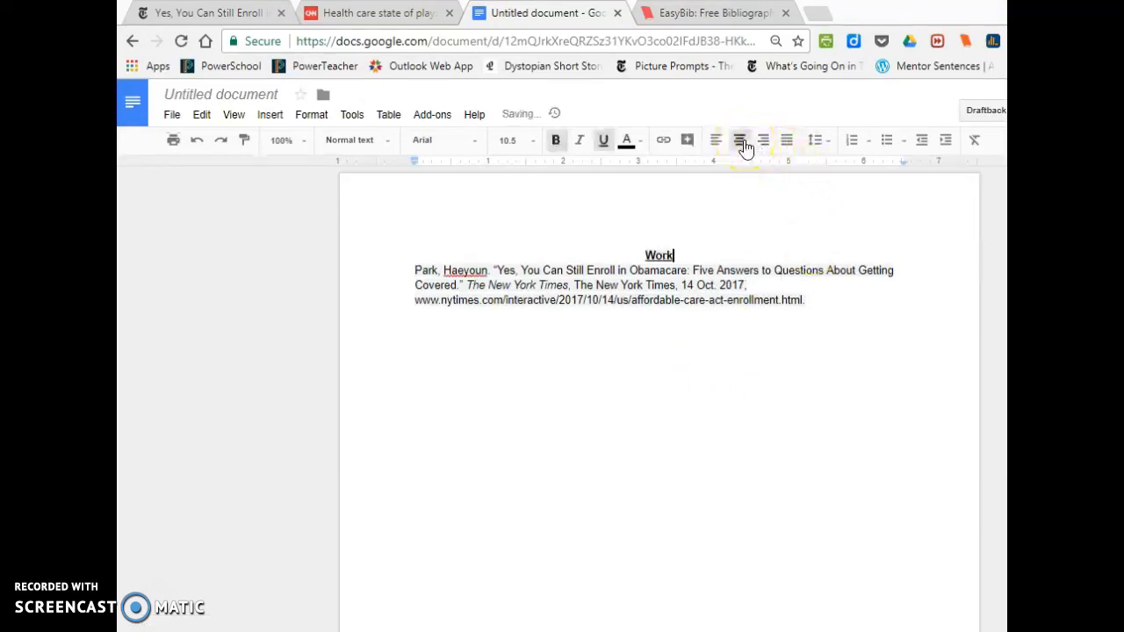
pyautogui.write('Works Cite')
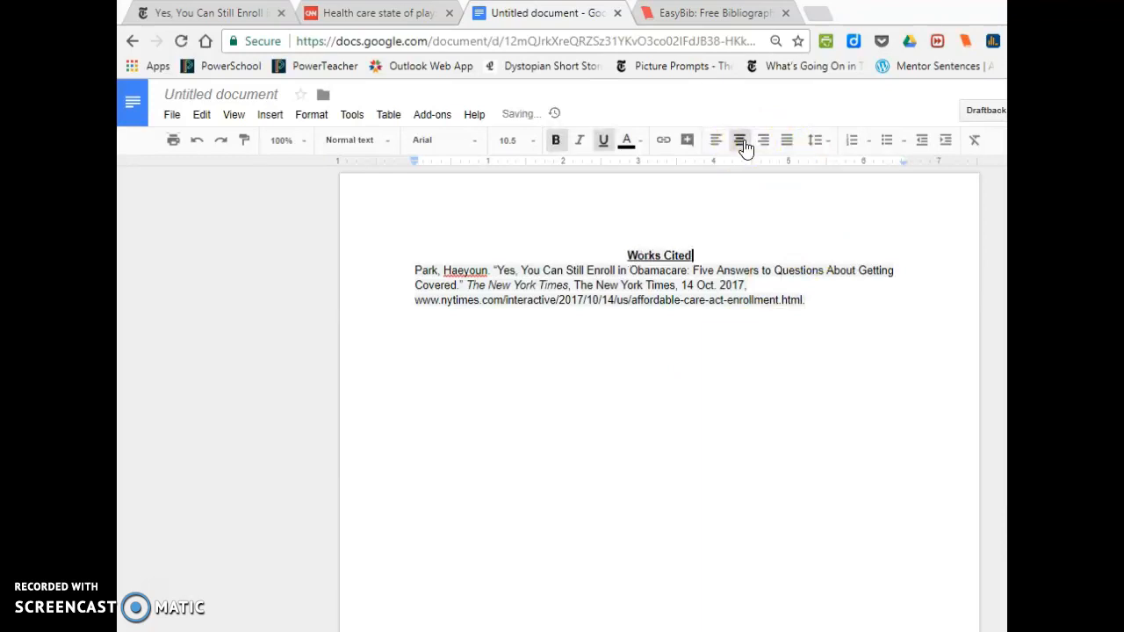
pyautogui.write('d')
pyautogui.press('Return')
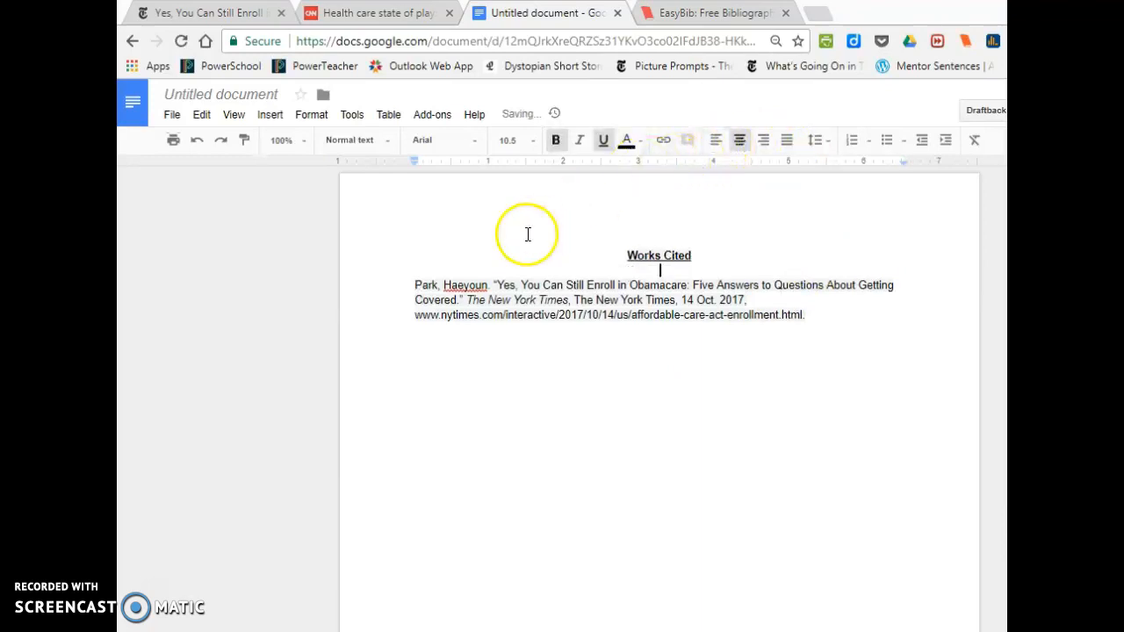
# Step: Give the citation a hanging indent, with its first line near the margin and the following lines indented
pyautogui.moveTo(446, 317); pyautogui.dragTo(414, 301)
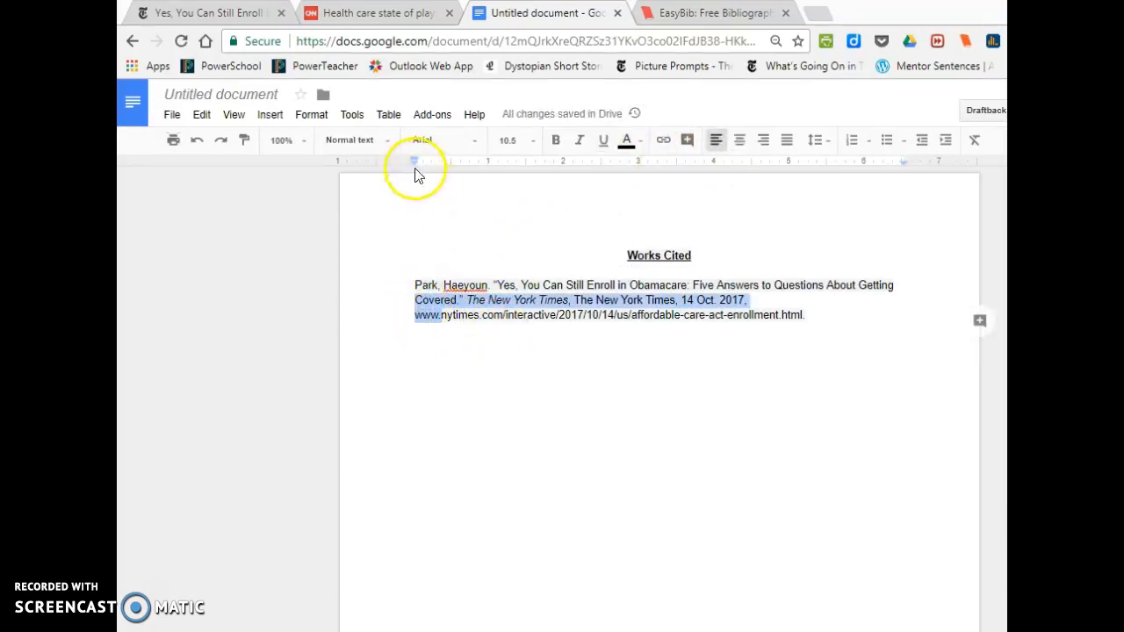
pyautogui.moveTo(416, 171); pyautogui.dragTo(444, 167)
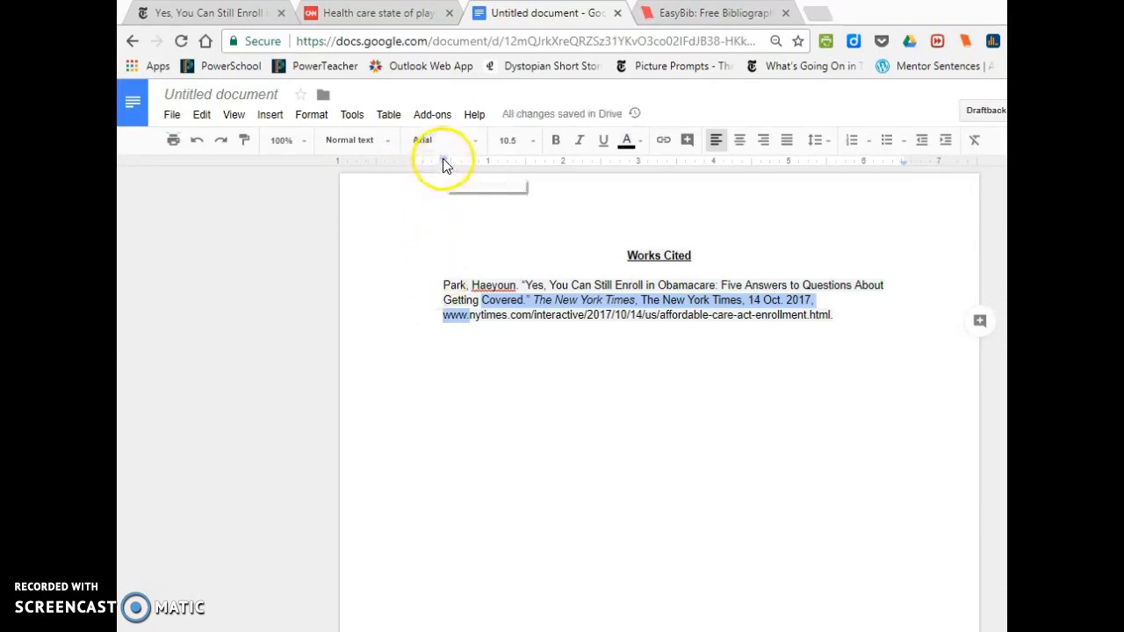
pyautogui.moveTo(439, 166); pyautogui.dragTo(414, 161)
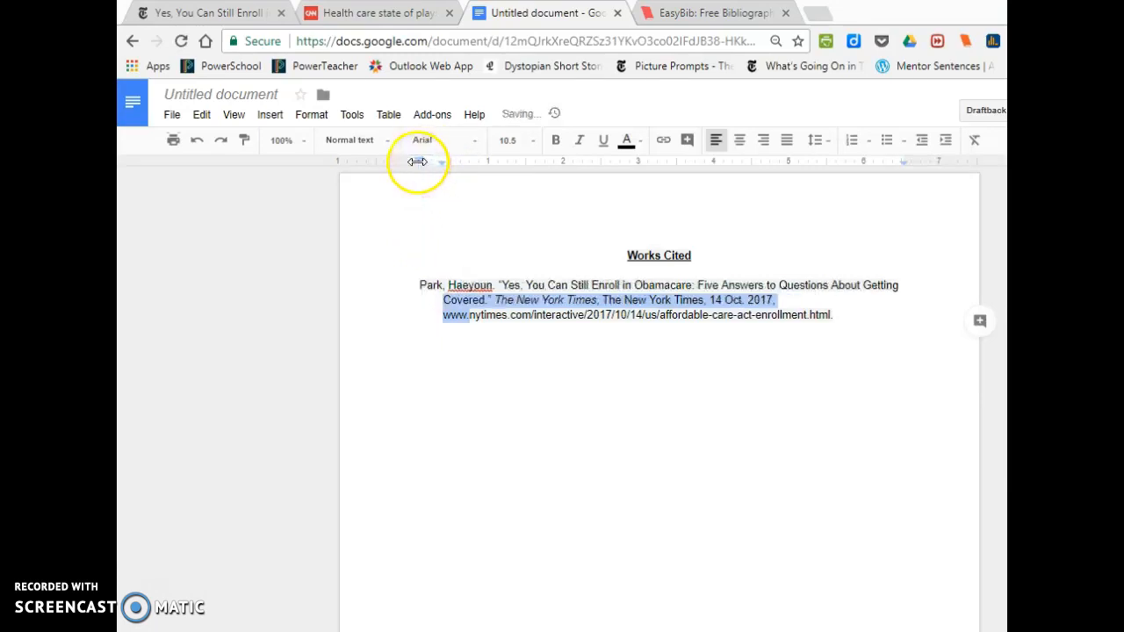
pyautogui.click(639, 450)
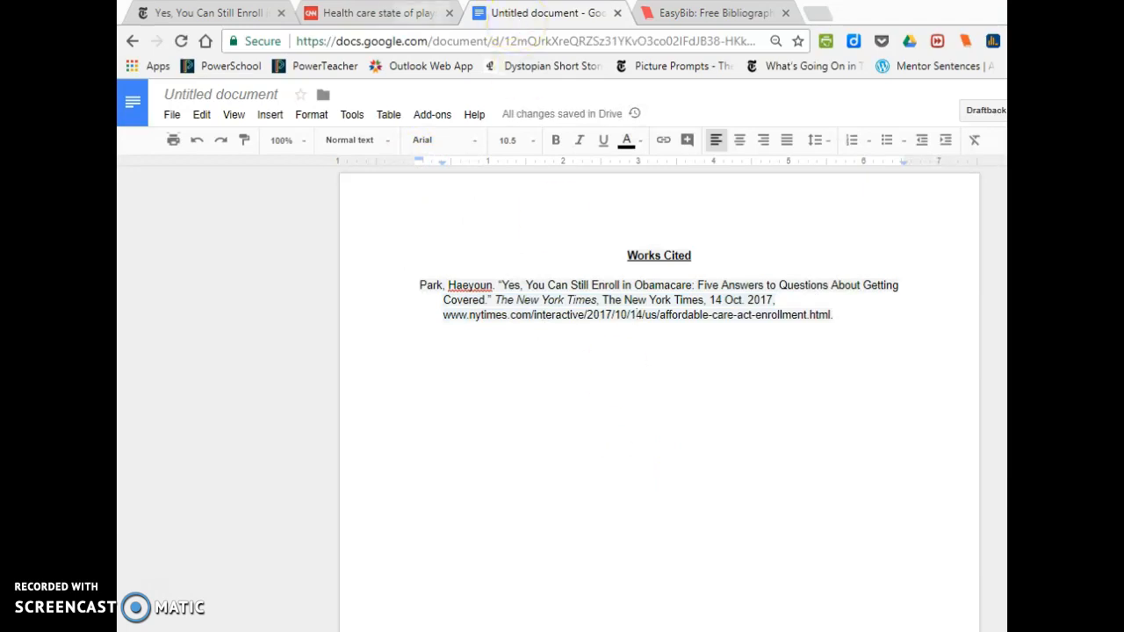
# Step: Copy the web address of the CNN health care article and submit it in EasyBib as an MLA8 website citation
pyautogui.click(716, 12)
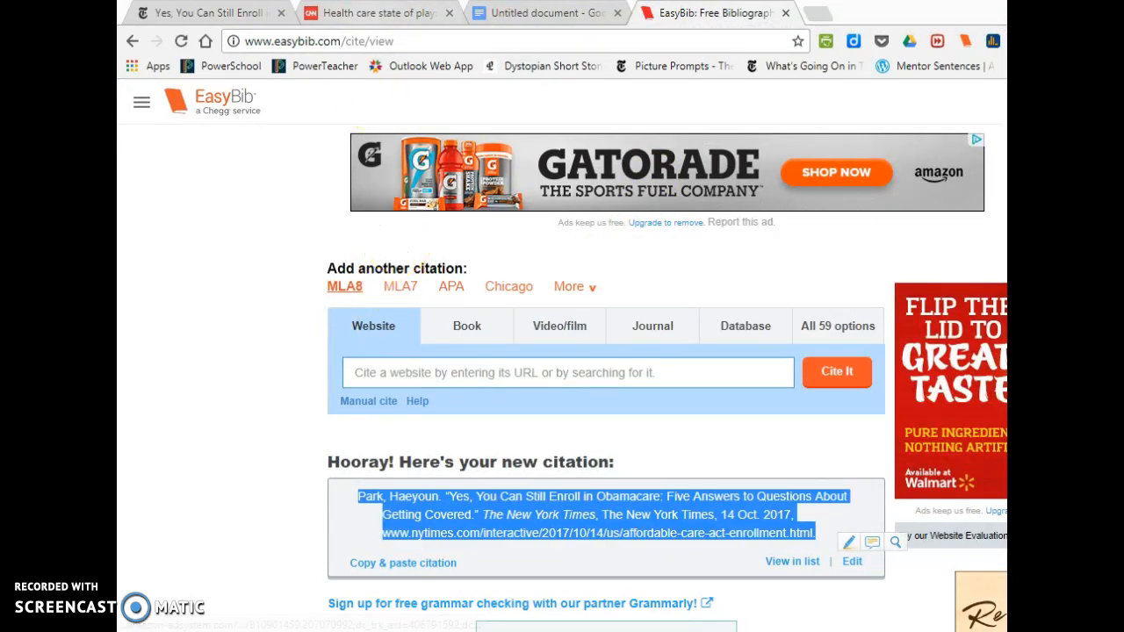
pyautogui.click(378, 13)
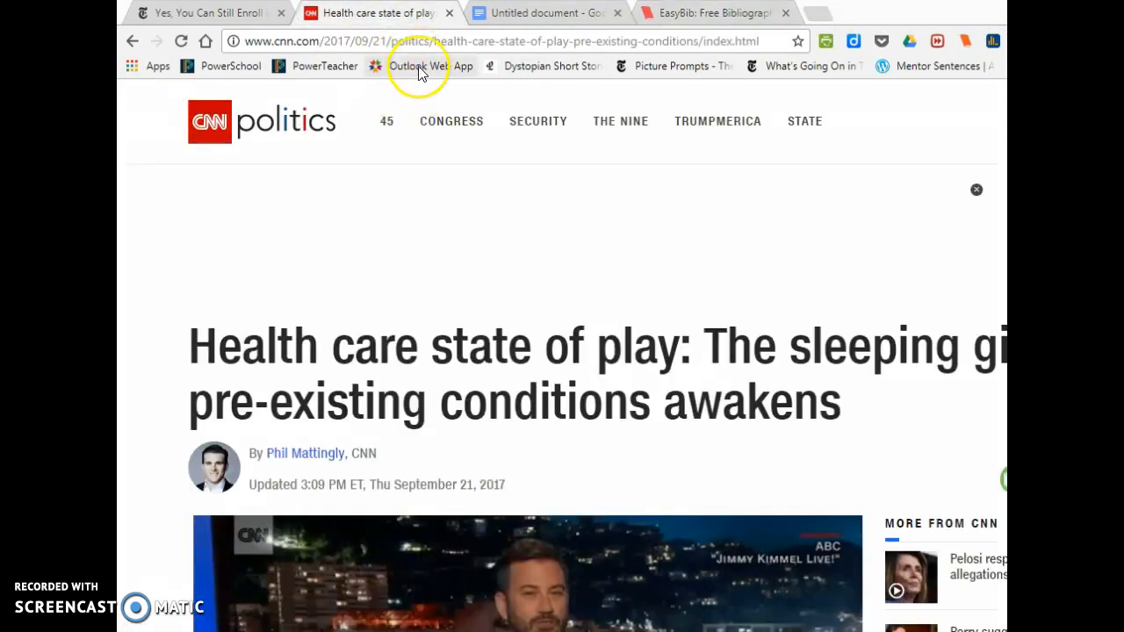
pyautogui.click(437, 44)
pyautogui.hotkey('ctrl', 'c')
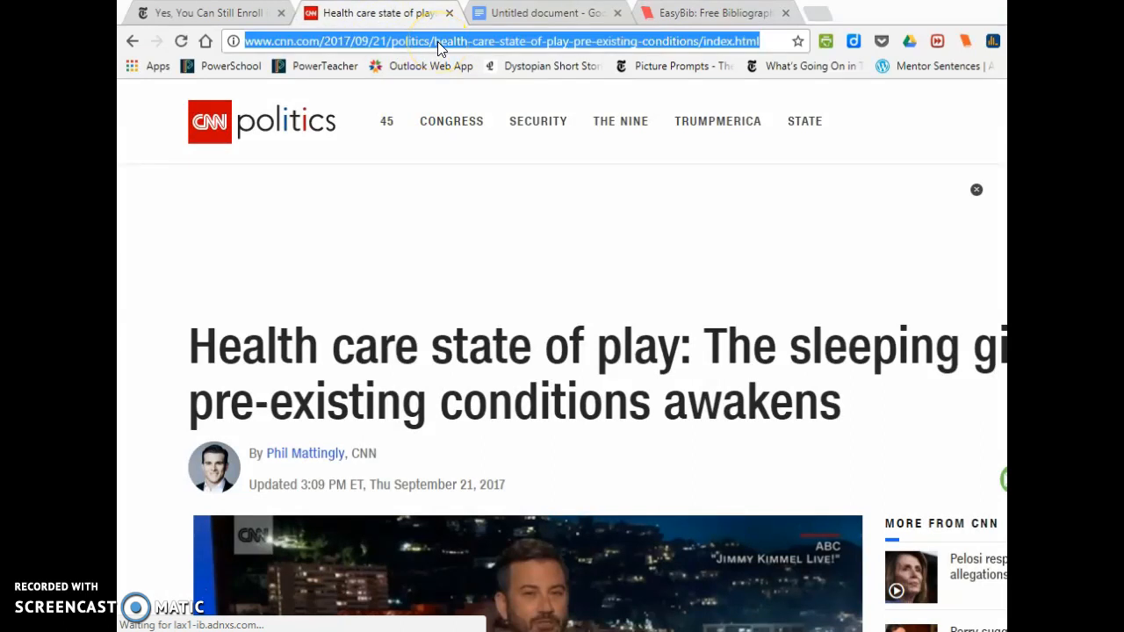
pyautogui.click(711, 14)
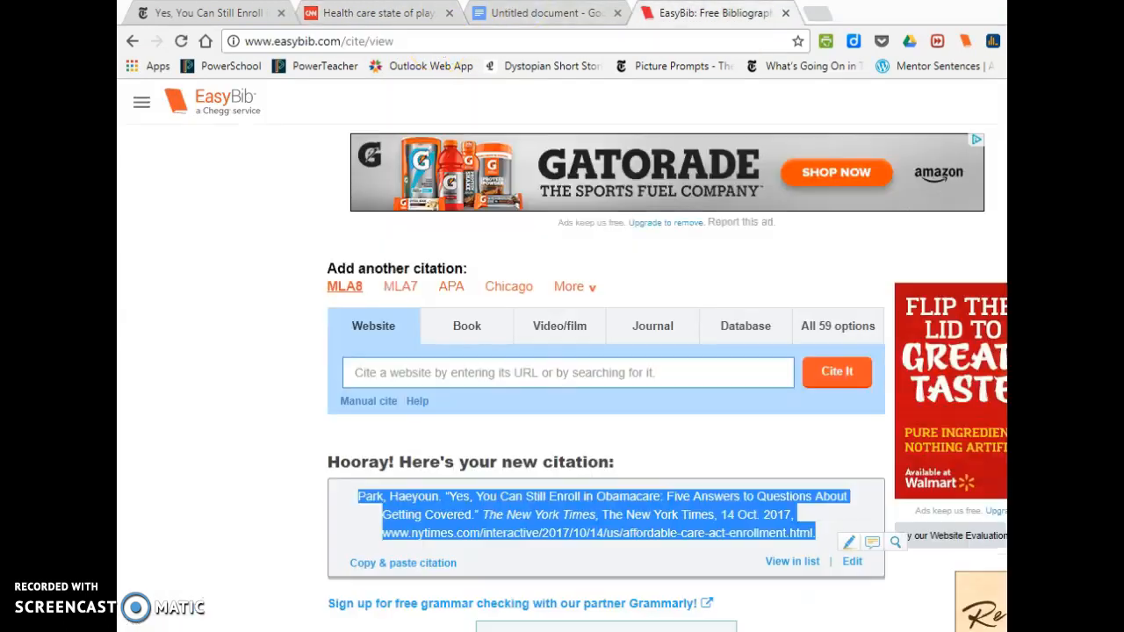
pyautogui.hotkey('ctrl', 'v')
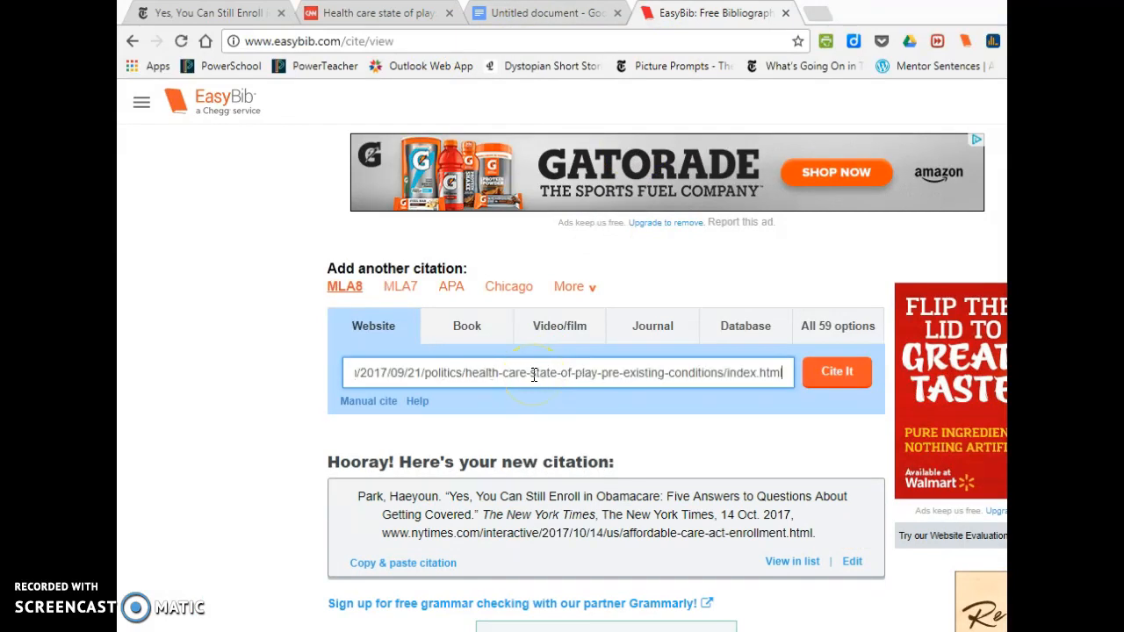
pyautogui.click(830, 373)
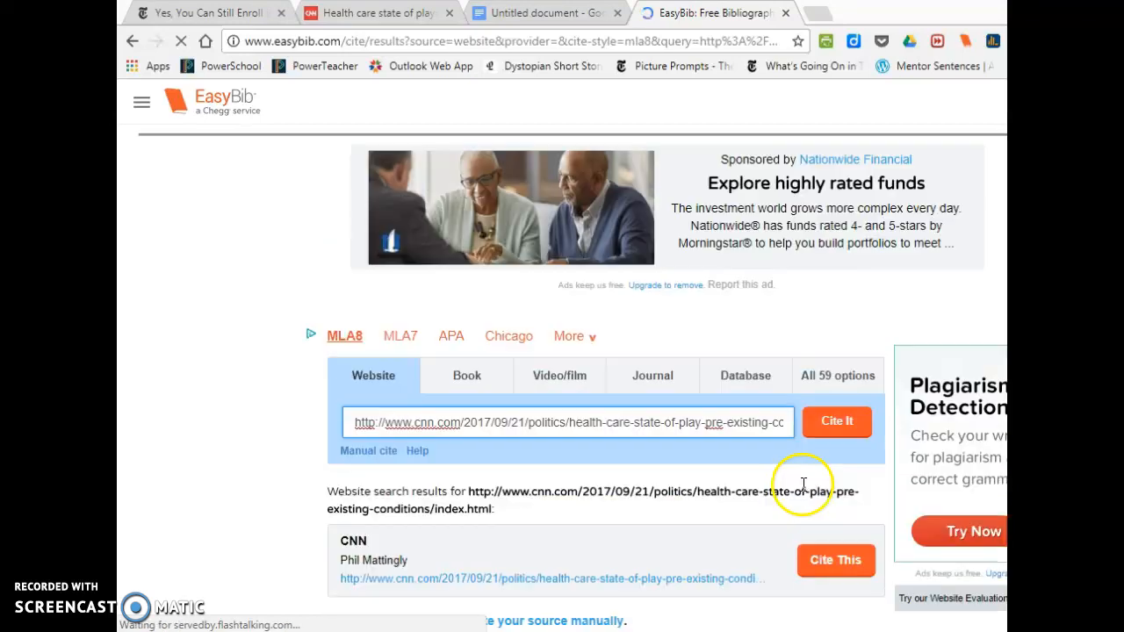
# Step: Cite the CNN search result, review the found and prefilled source details, and create the MLA8 citation without changing them
pyautogui.click(832, 561)
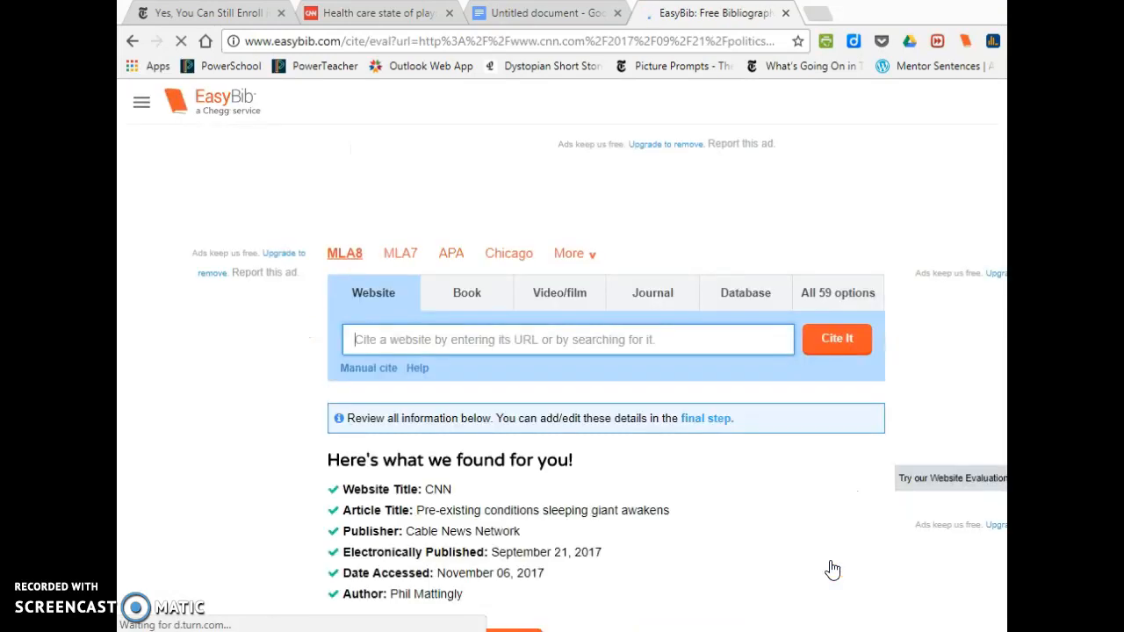
pyautogui.scroll(-1, 762, 516)
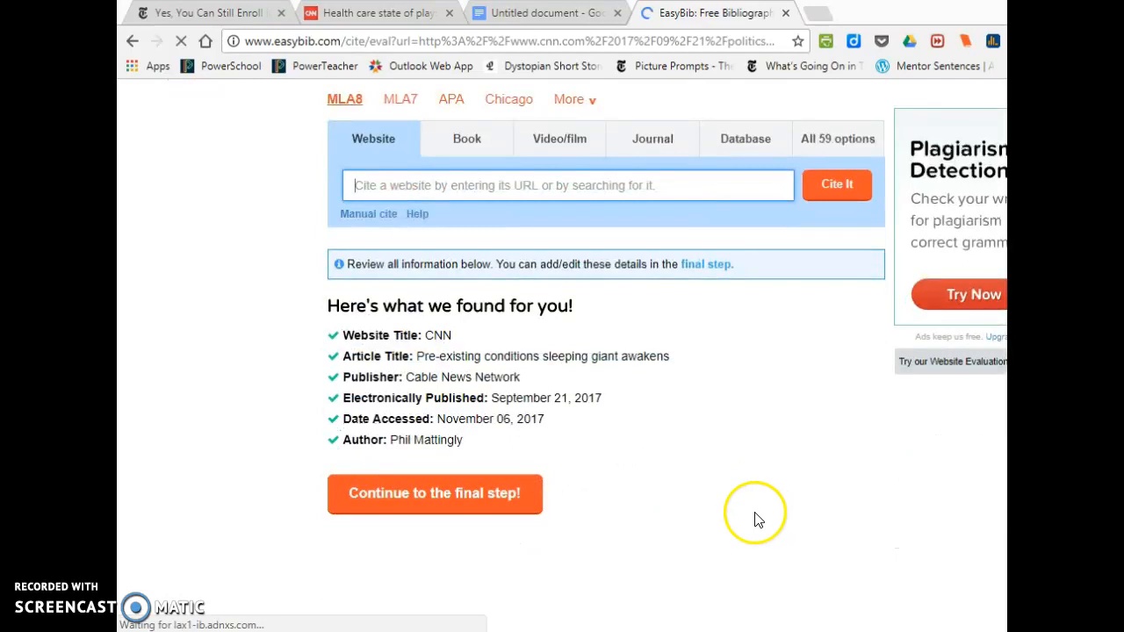
pyautogui.click(498, 504)
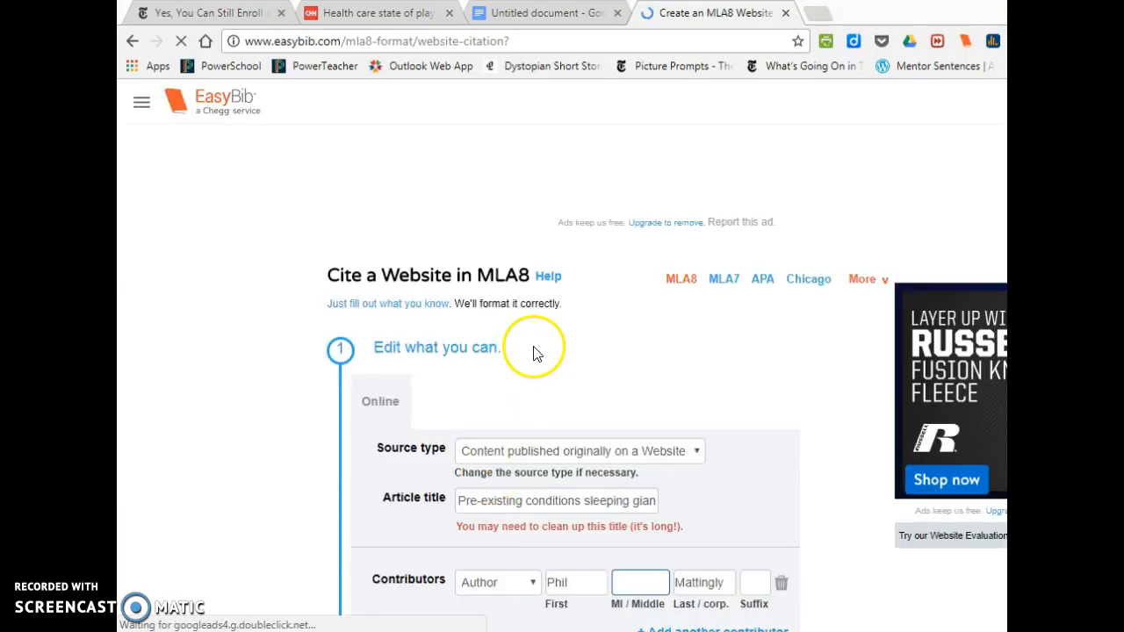
pyautogui.scroll(-2, 535, 351)
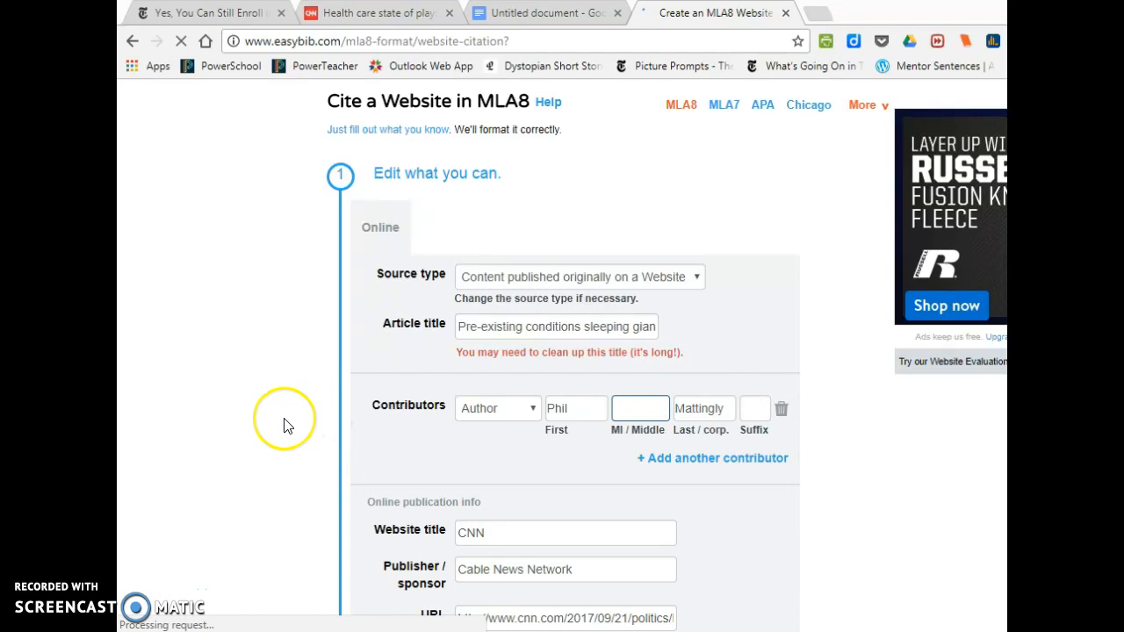
pyautogui.scroll(-3, 282, 425)
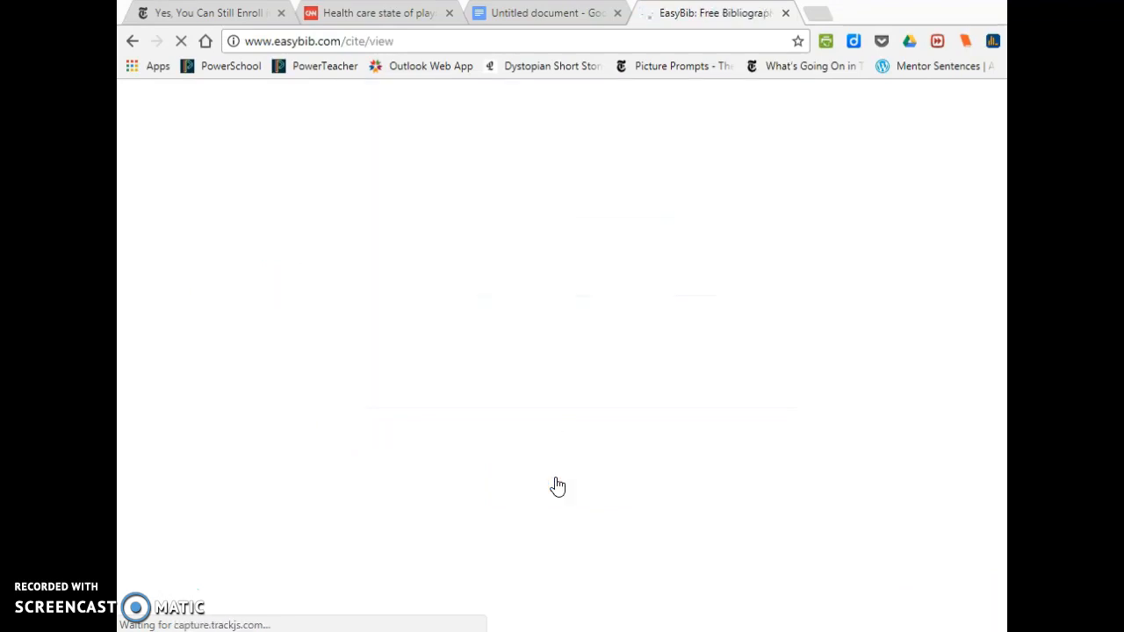
pyautogui.click(551, 513)
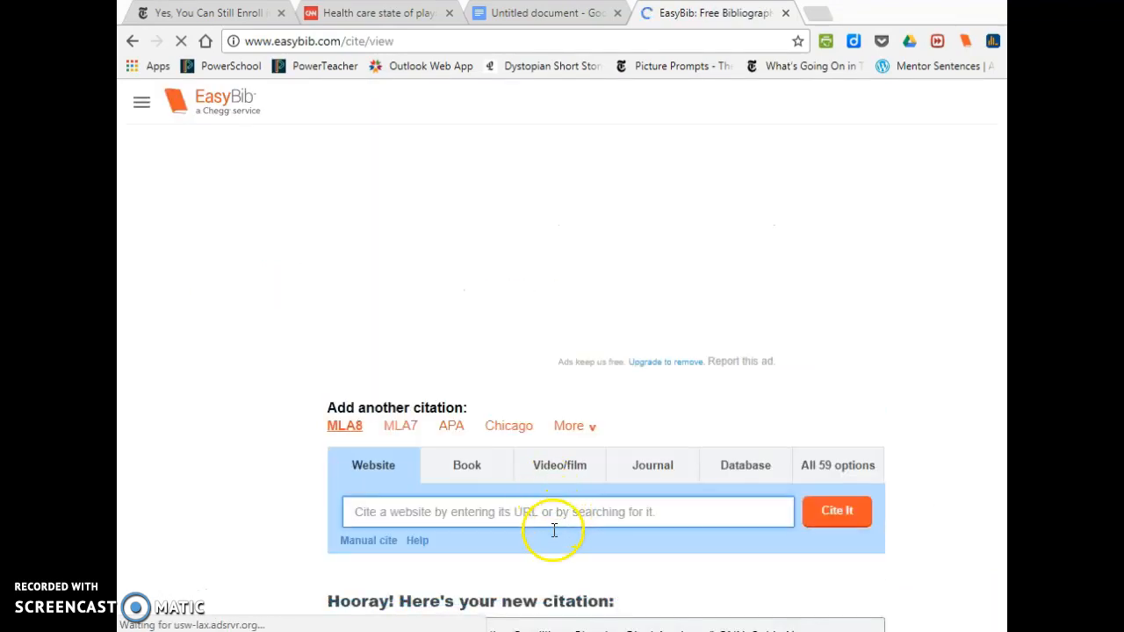
# Step: Copy the new CNN citation and paste it in the Google Docs document above the New York Times citation, separated by a blank line
pyautogui.scroll(-4, 562, 536)
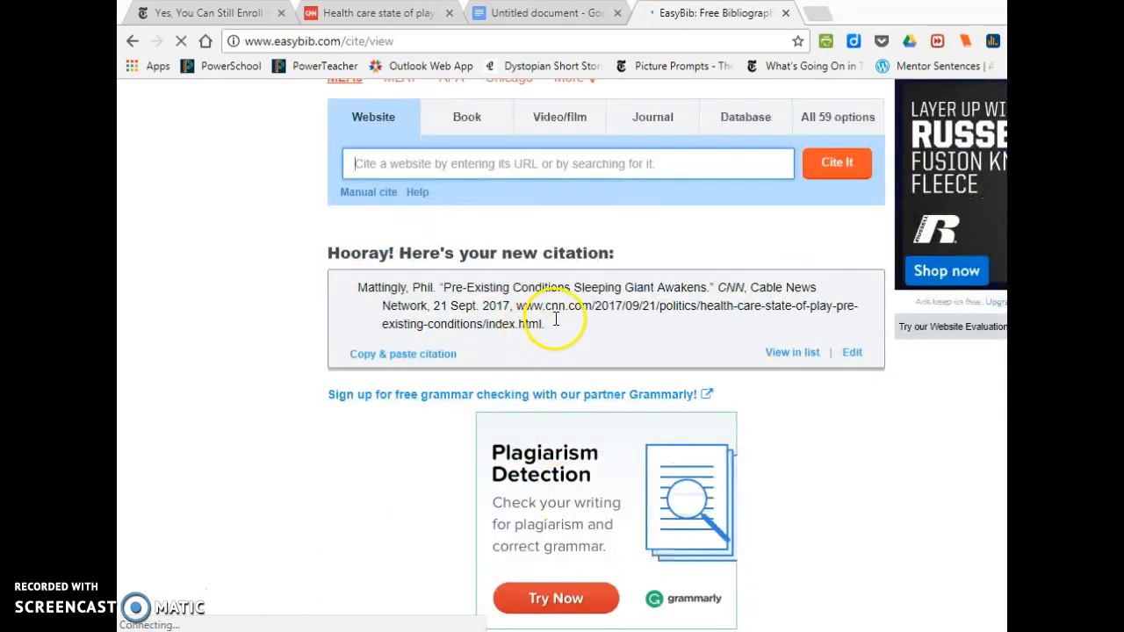
pyautogui.moveTo(545, 324)
pyautogui.mouseDown()
pyautogui.moveTo(314, 307)
pyautogui.moveTo(347, 288)
pyautogui.mouseUp()
pyautogui.hotkey('ctrl', 'c')
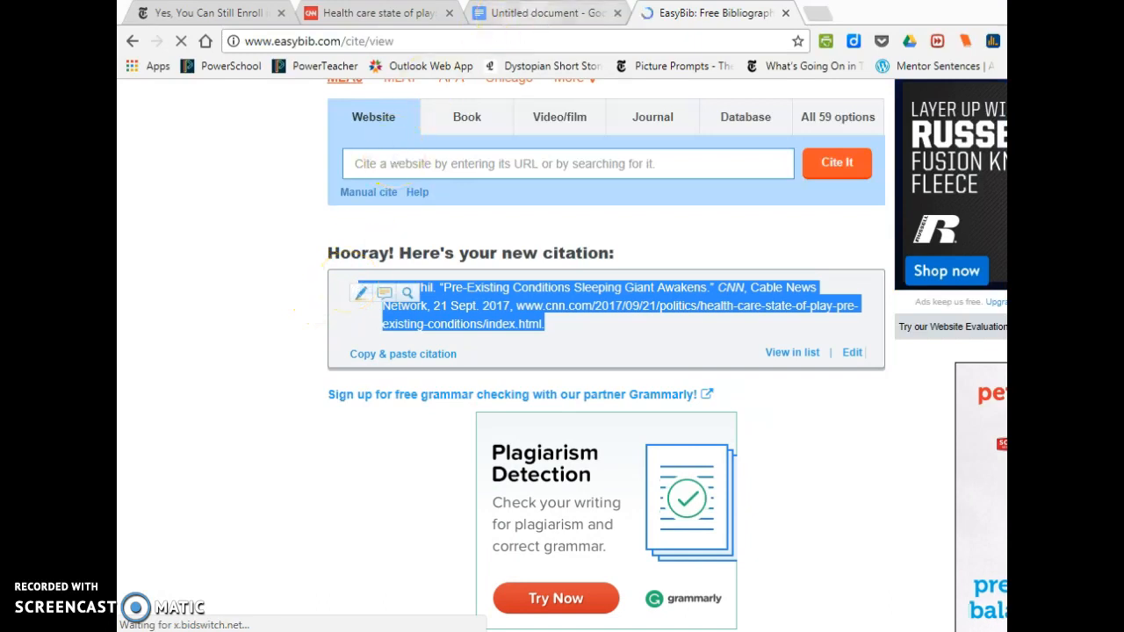
pyautogui.click(506, 21)
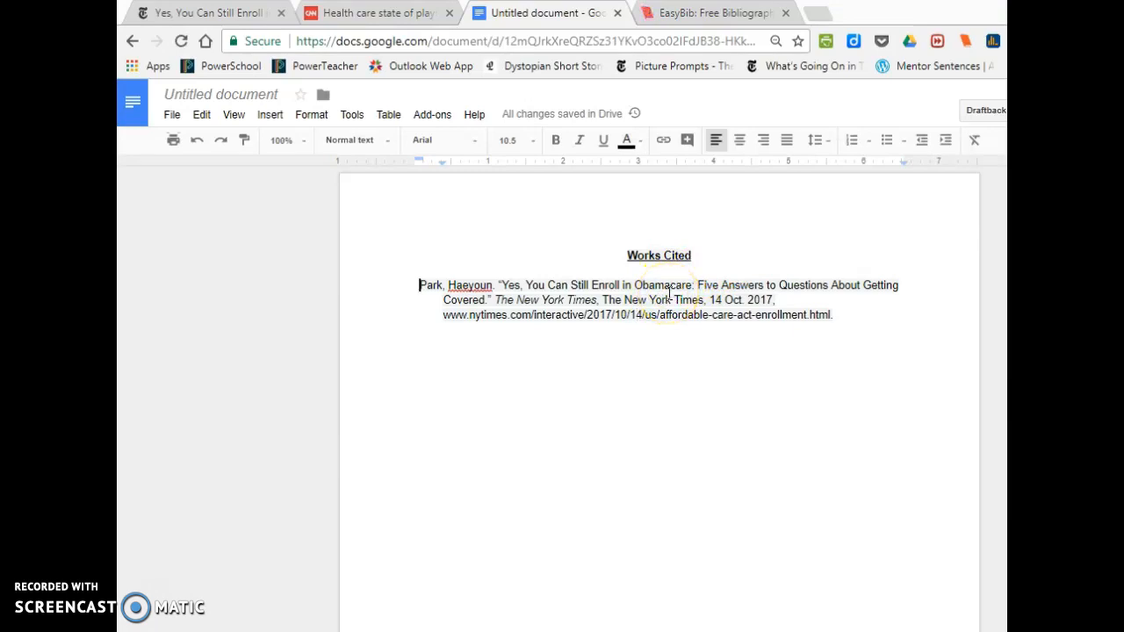
pyautogui.press('Return')
pyautogui.press('Return')
pyautogui.click(620, 278)
pyautogui.hotkey('ctrl', 'v')
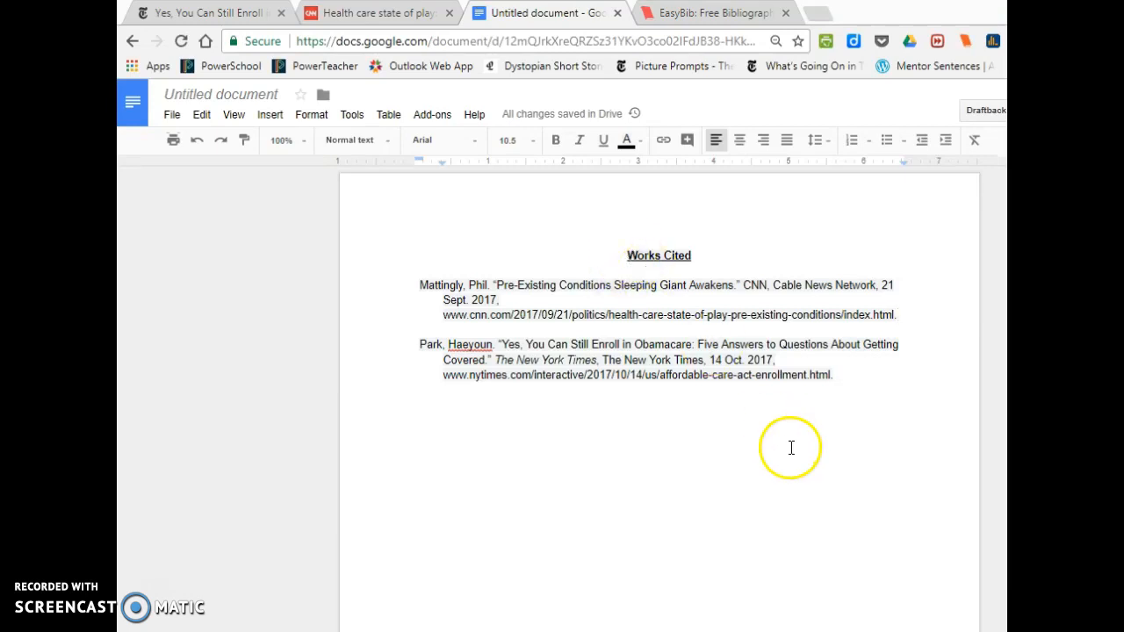
# Step: Rename the Google Docs document as "Works Cited Example"
pyautogui.click(249, 100)
pyautogui.click(250, 101)
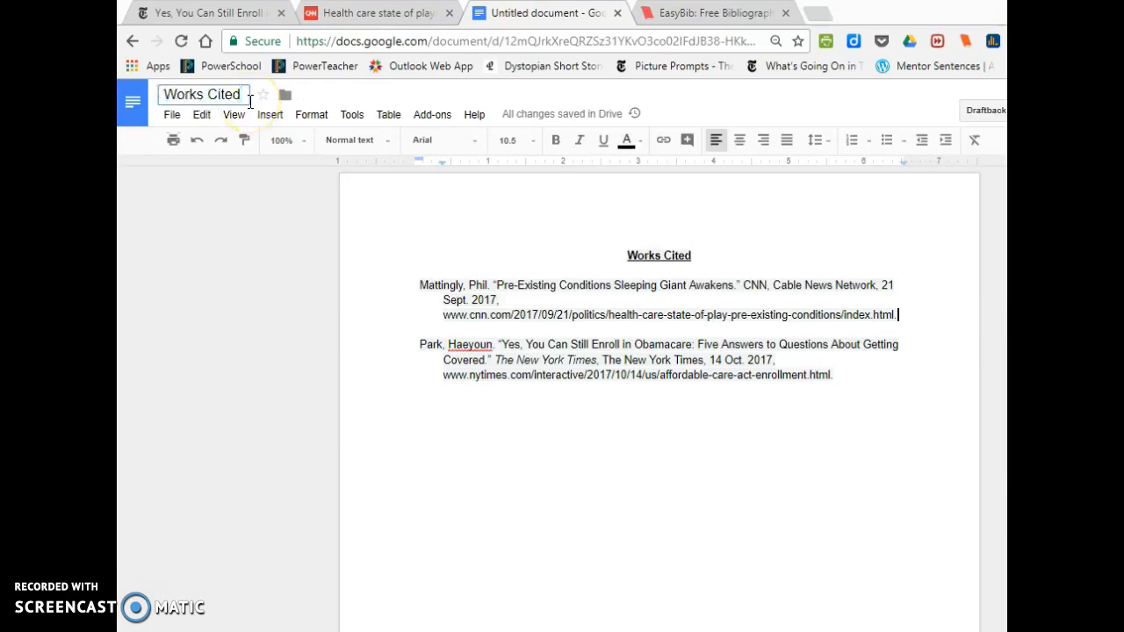
pyautogui.write('Example')
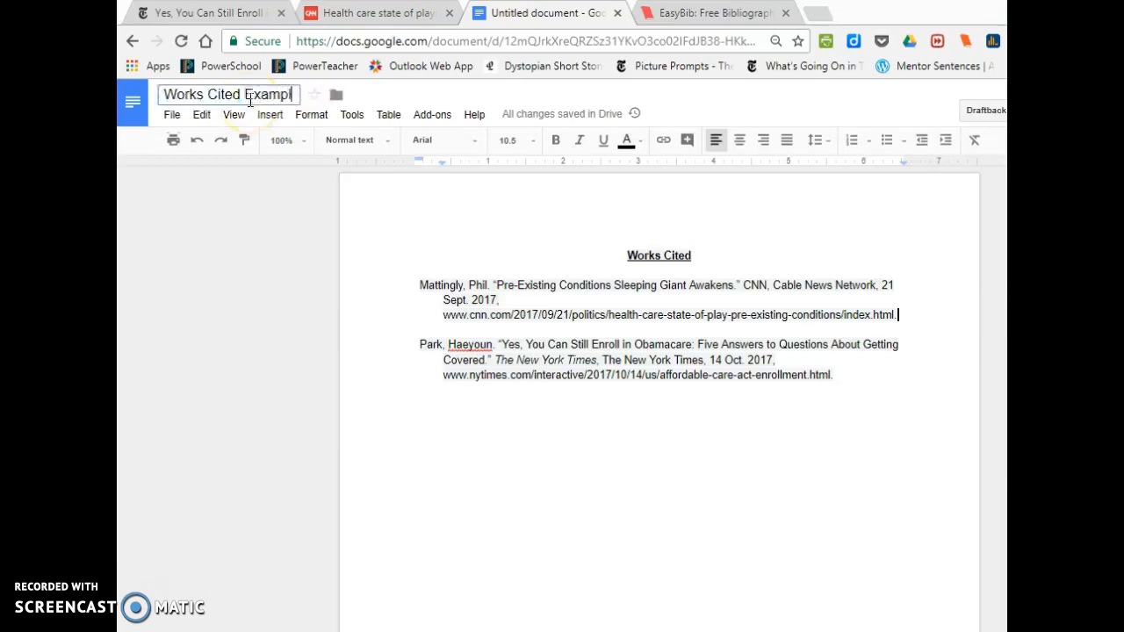